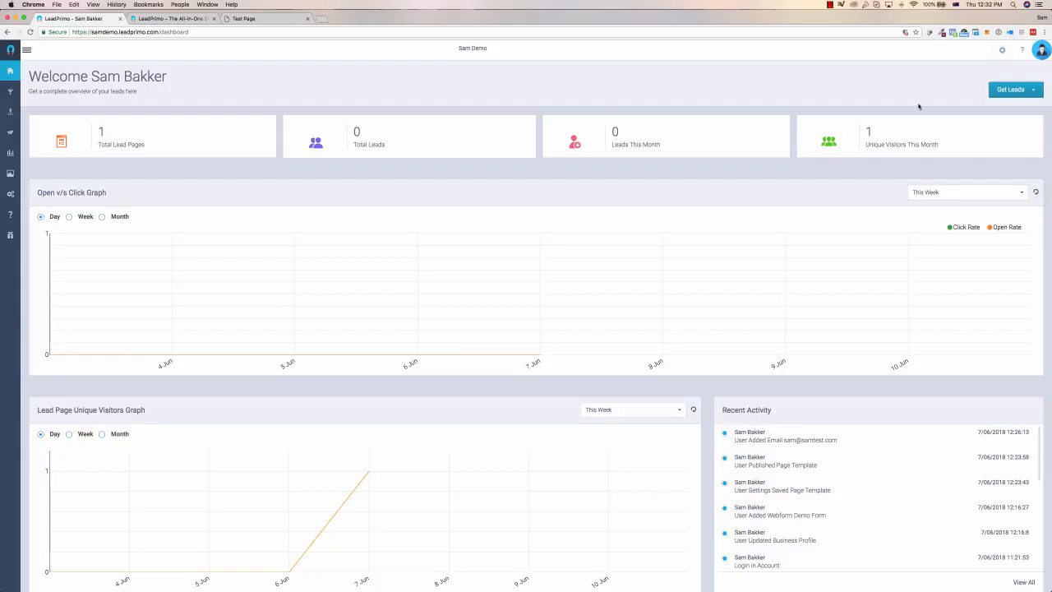
Look over the dashboard and the entries under Get Leads, Manage Leads, Send Emails and Reports.
{"action": "scroll", "coordinate": [194, 93], "scroll_direction": "down", "scroll_amount": 4}
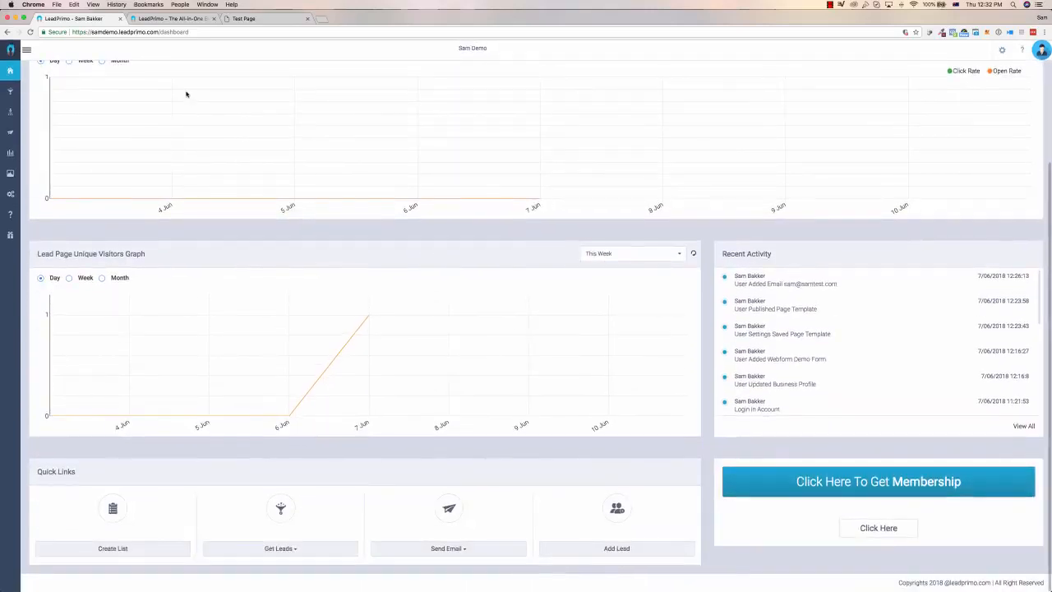
{"action": "scroll", "coordinate": [188, 94], "scroll_direction": "up", "scroll_amount": 4}
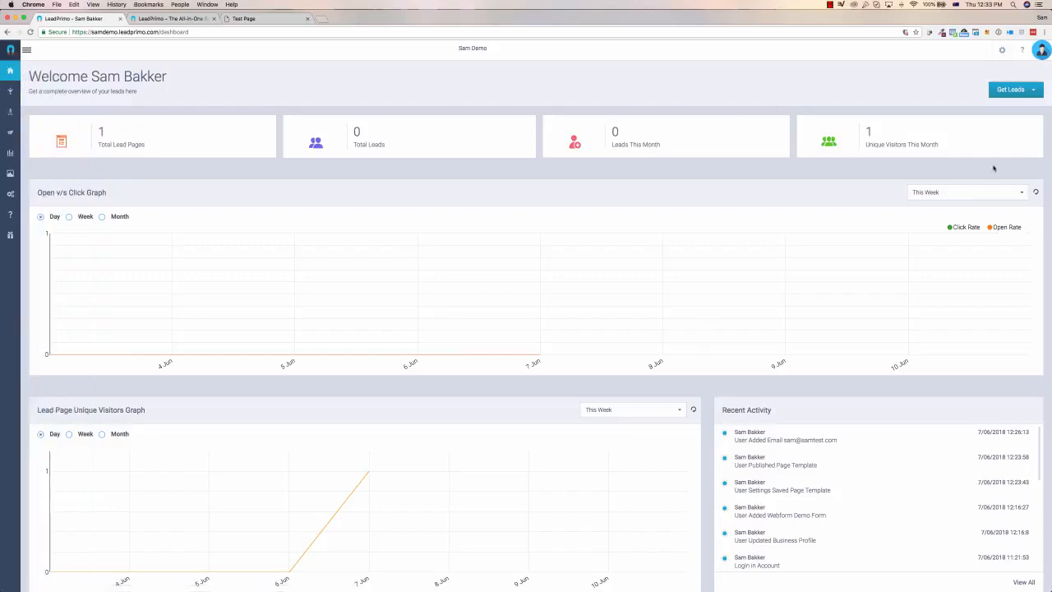
{"action": "mouse_move", "coordinate": [14, 100]}
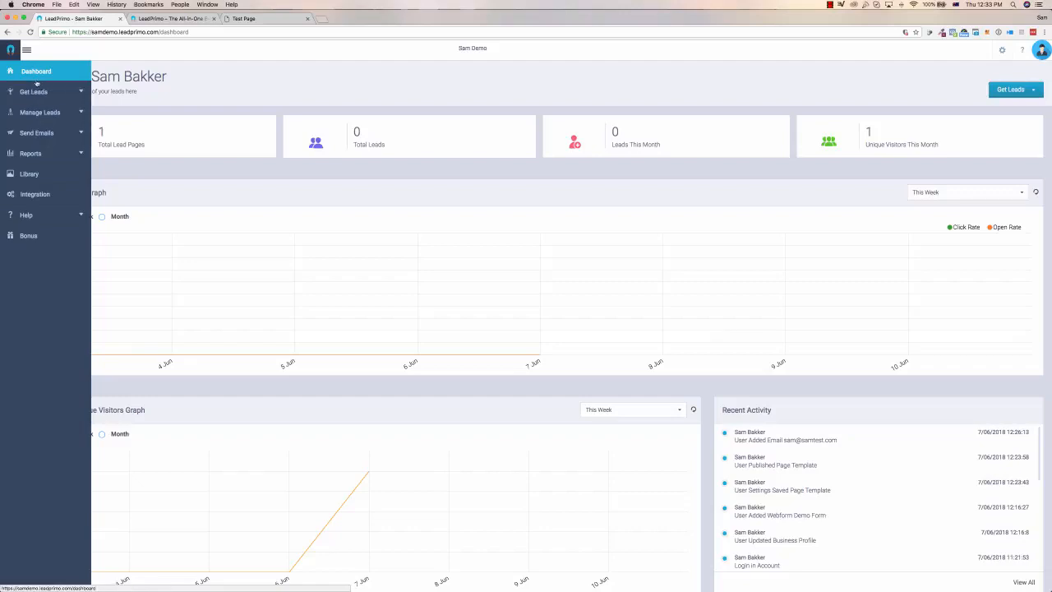
{"action": "left_click", "coordinate": [82, 93]}
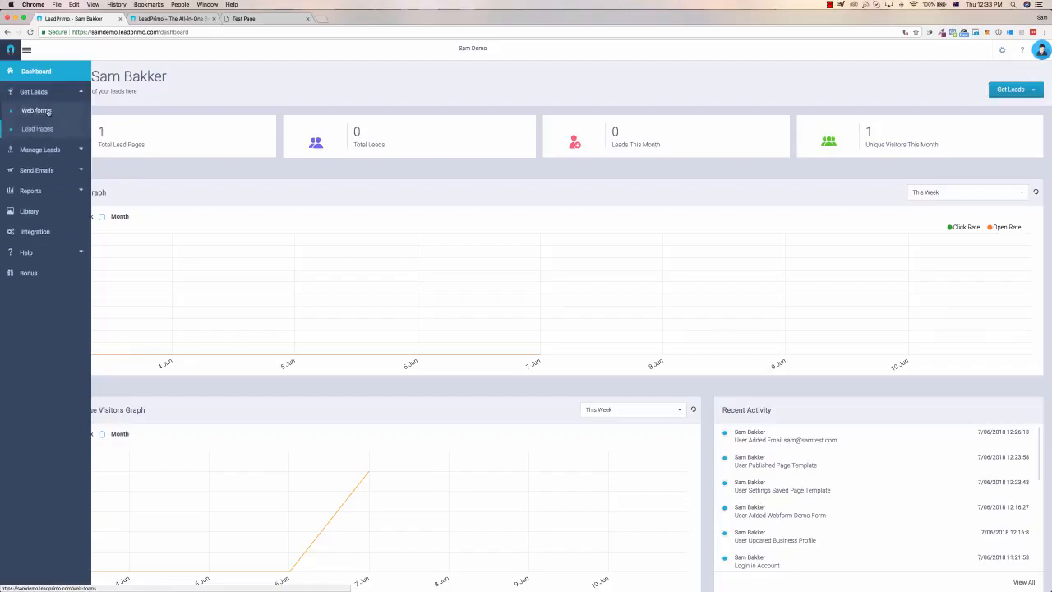
{"action": "left_click", "coordinate": [81, 151]}
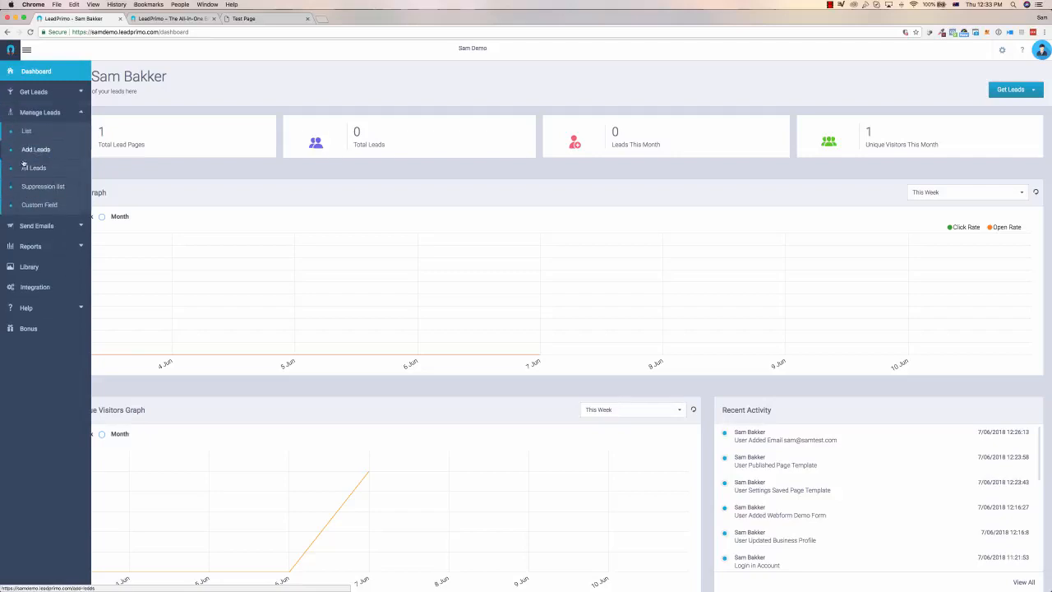
{"action": "left_click", "coordinate": [81, 226]}
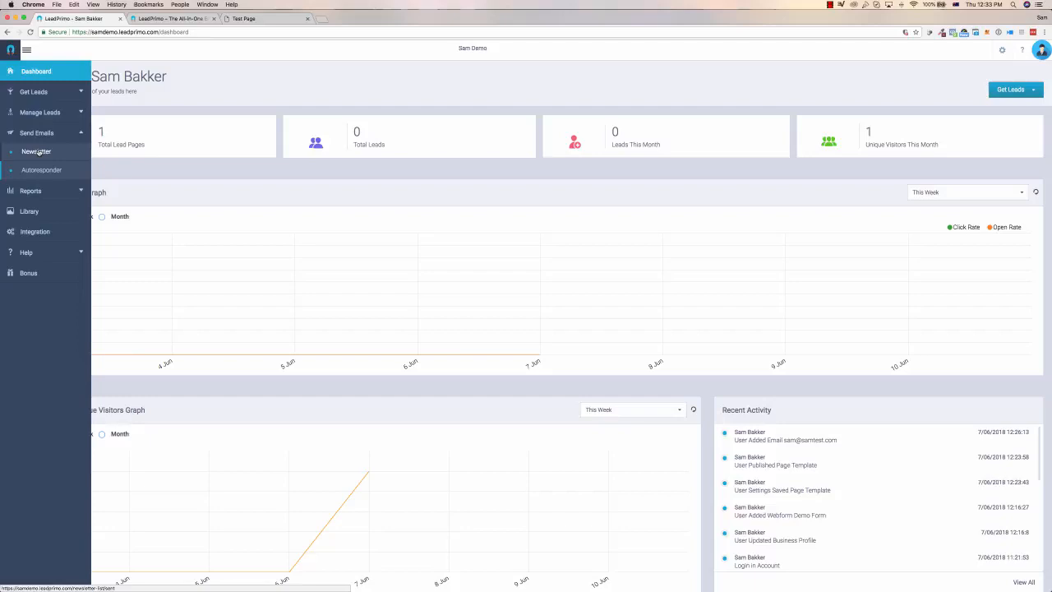
{"action": "left_click", "coordinate": [47, 192]}
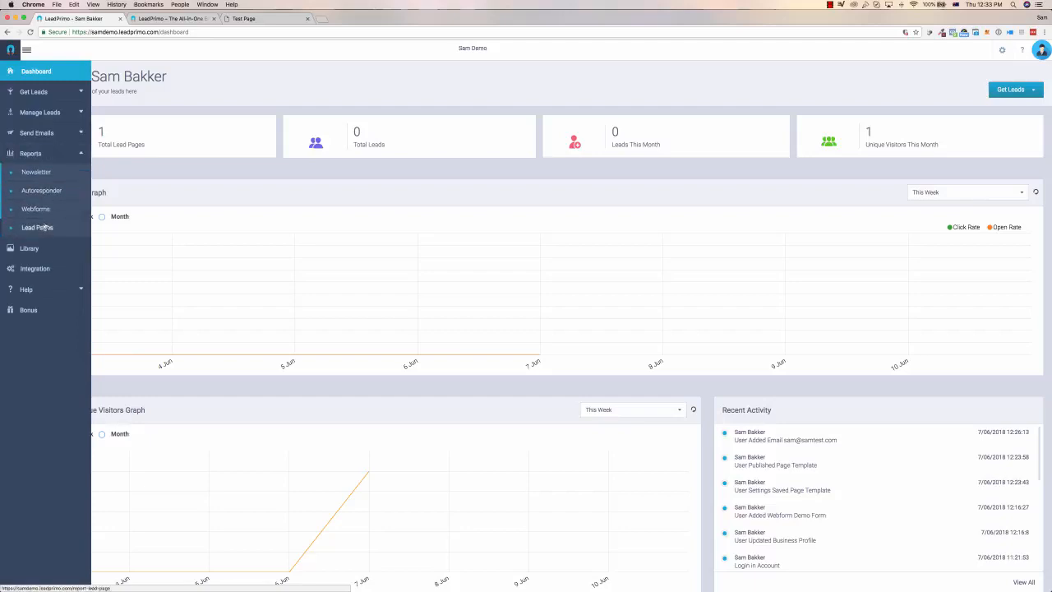
Review the CRM, Webinar and Social integration settings and return to the dashboard.
{"action": "left_click", "coordinate": [35, 271]}
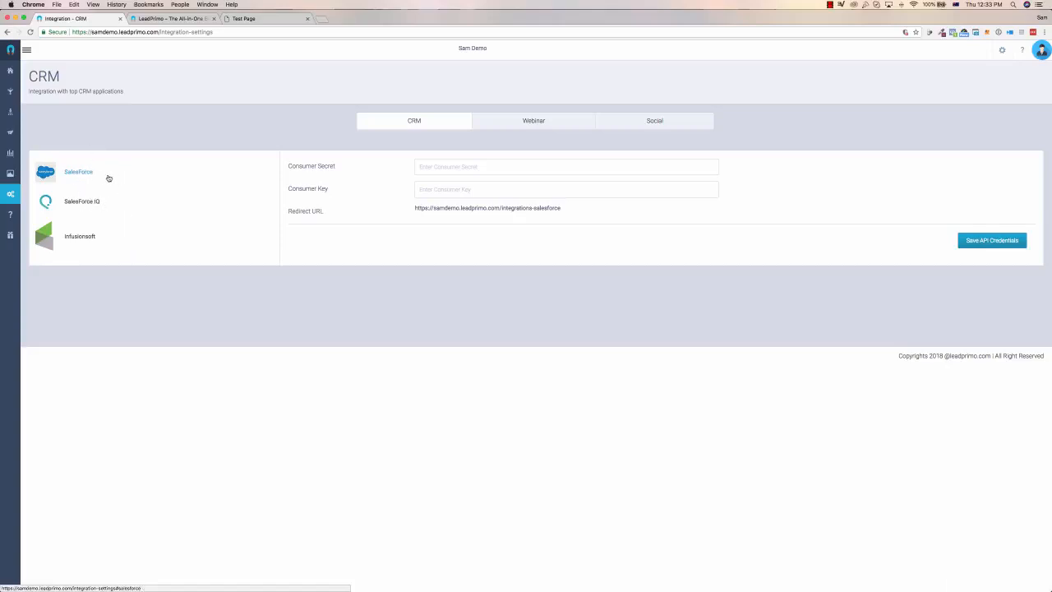
{"action": "left_click", "coordinate": [531, 120]}
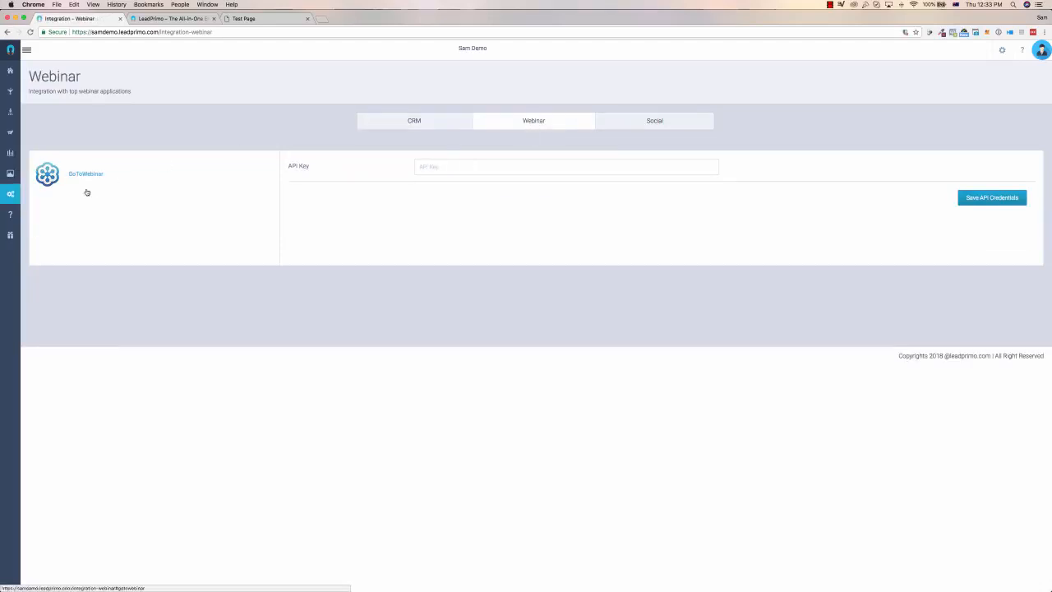
{"action": "left_click", "coordinate": [656, 122]}
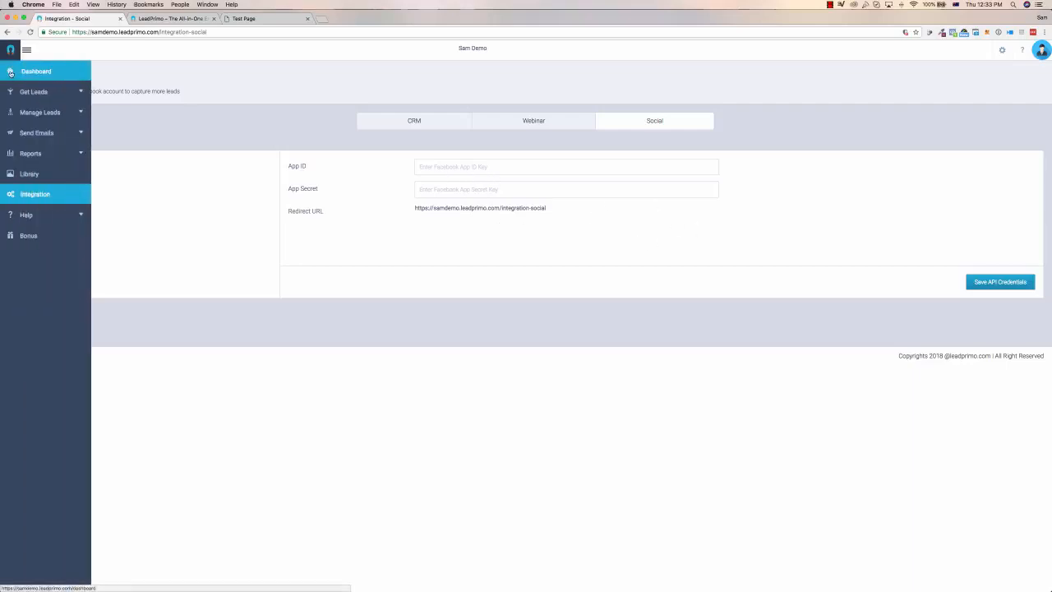
{"action": "left_click", "coordinate": [36, 72]}
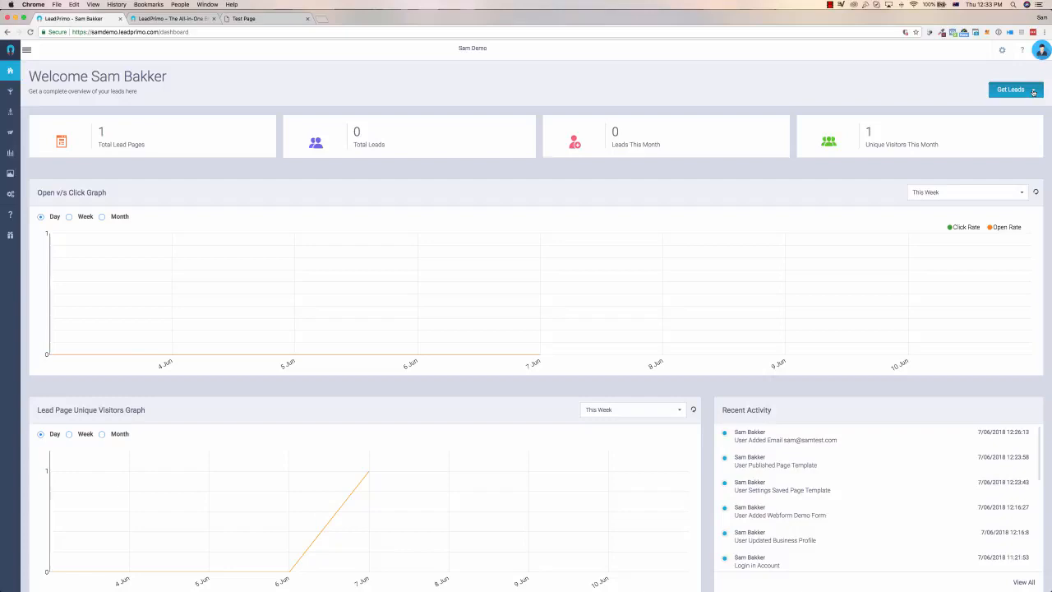
Create a new web form named "Te" from the dashboard.
{"action": "left_click", "coordinate": [1033, 92]}
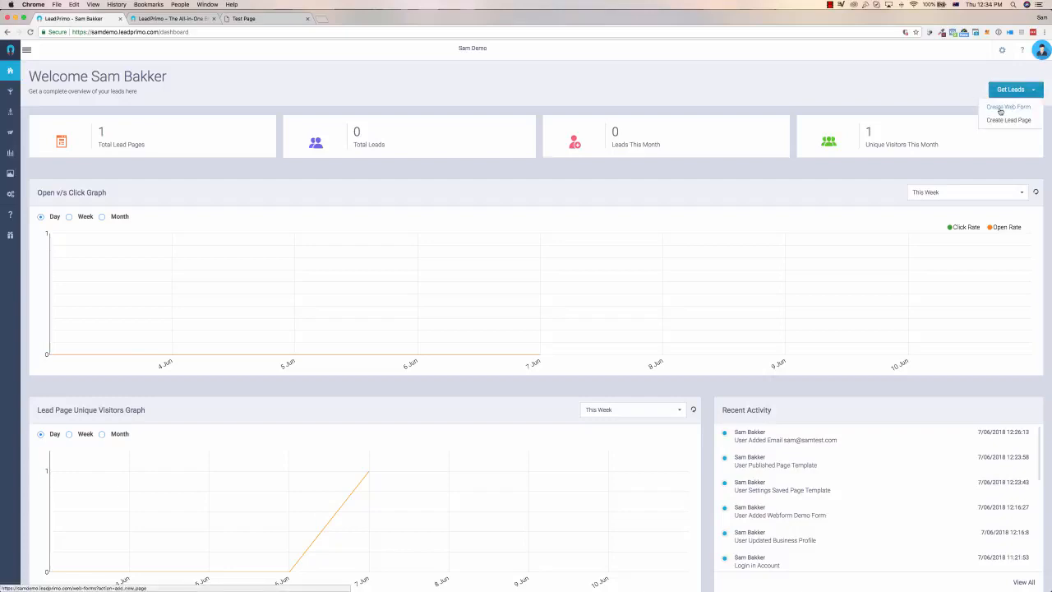
{"action": "left_click", "coordinate": [999, 108]}
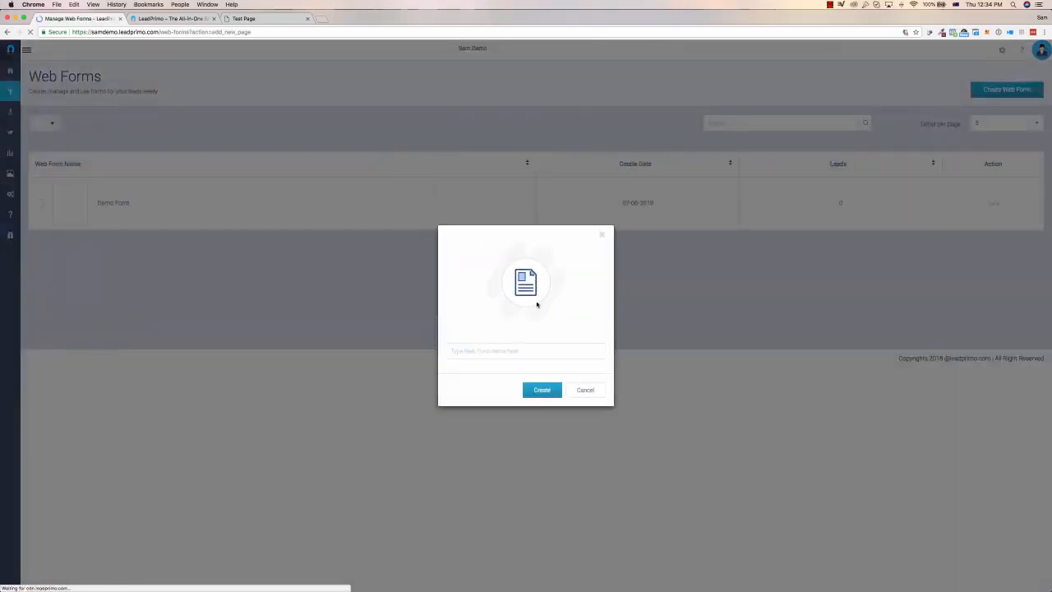
{"action": "type", "text": "Test"}
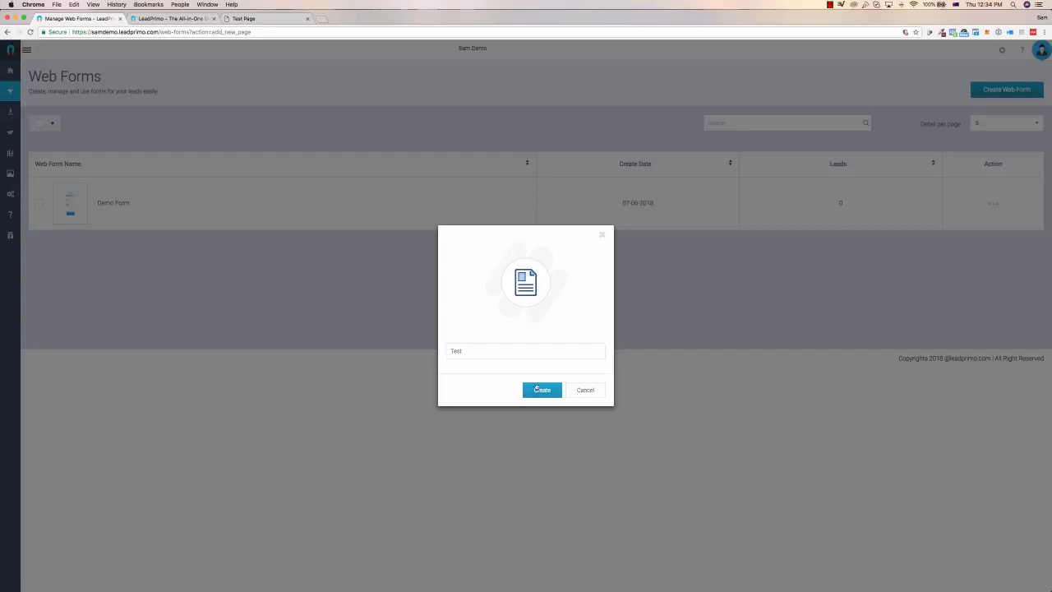
{"action": "left_click", "coordinate": [538, 390]}
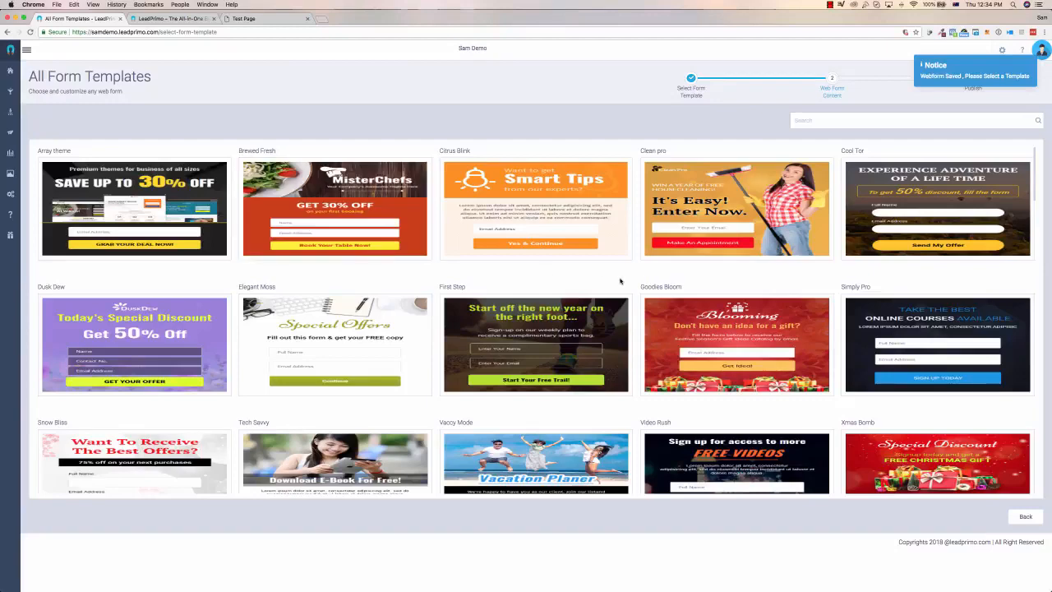
Choose the MysticOrange template for the new web form.
{"action": "scroll", "coordinate": [621, 280], "scroll_direction": "down", "scroll_amount": 1}
{"action": "scroll", "coordinate": [621, 280], "scroll_direction": "down", "scroll_amount": 4}
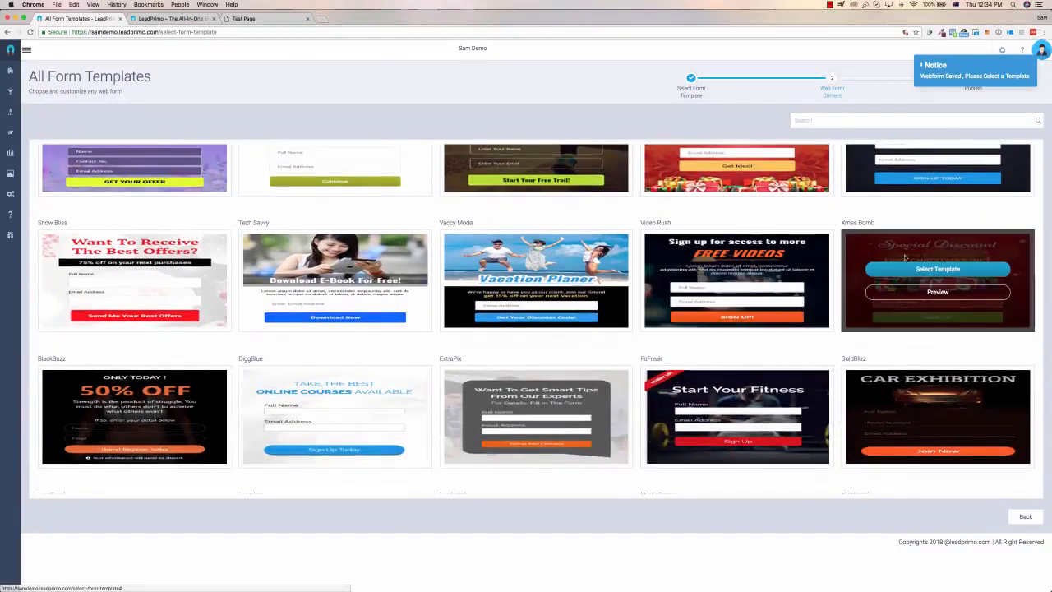
{"action": "scroll", "coordinate": [905, 258], "scroll_direction": "down", "scroll_amount": 1}
{"action": "scroll", "coordinate": [904, 258], "scroll_direction": "down", "scroll_amount": 5}
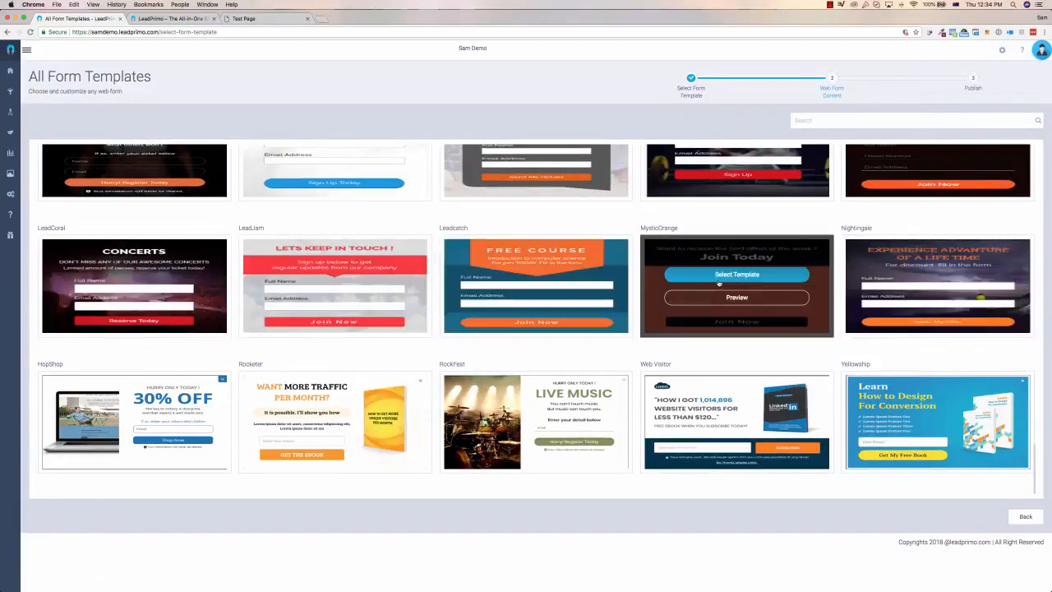
{"action": "left_click", "coordinate": [747, 276]}
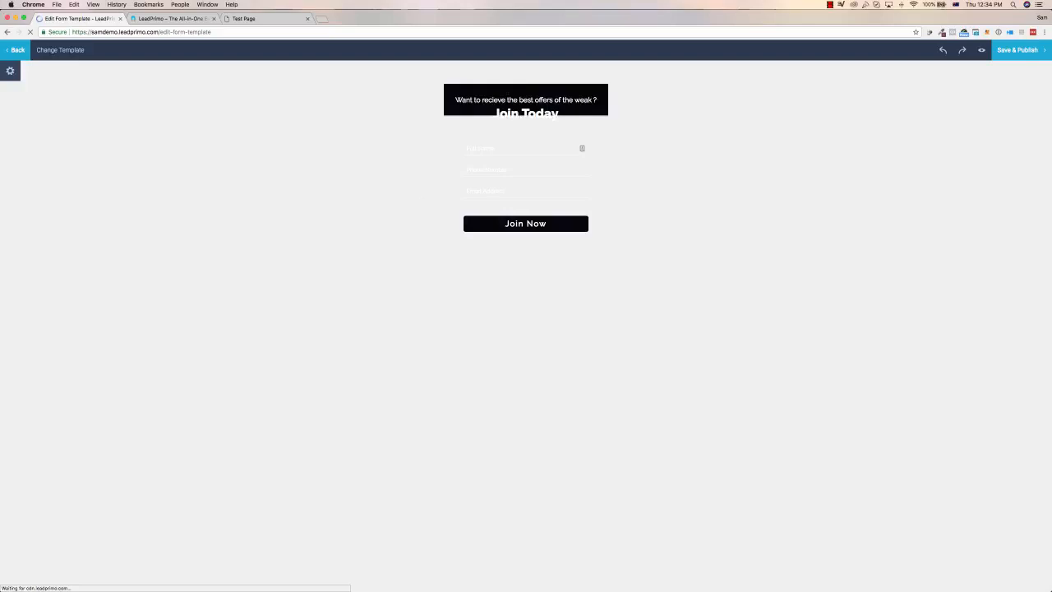
Correct "weak" to "week" in the line above the form's Join Today heading.
{"action": "left_click", "coordinate": [531, 100]}
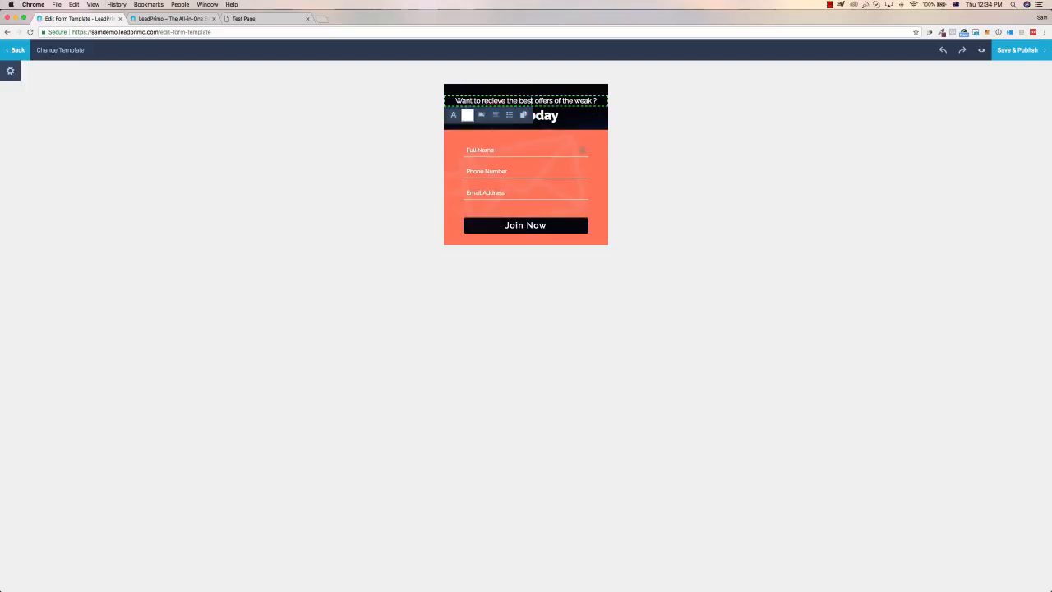
{"action": "left_click_drag", "start_coordinate": [591, 101], "coordinate": [584, 101]}
{"action": "type", "text": "ek"}
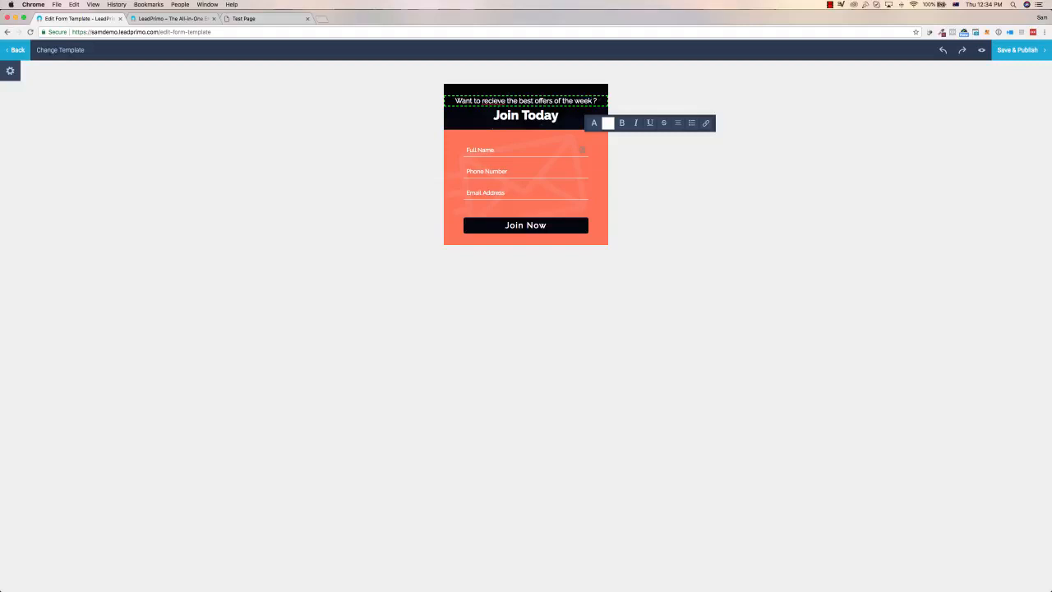
{"action": "left_click", "coordinate": [496, 101]}
{"action": "right_click", "coordinate": [496, 101]}
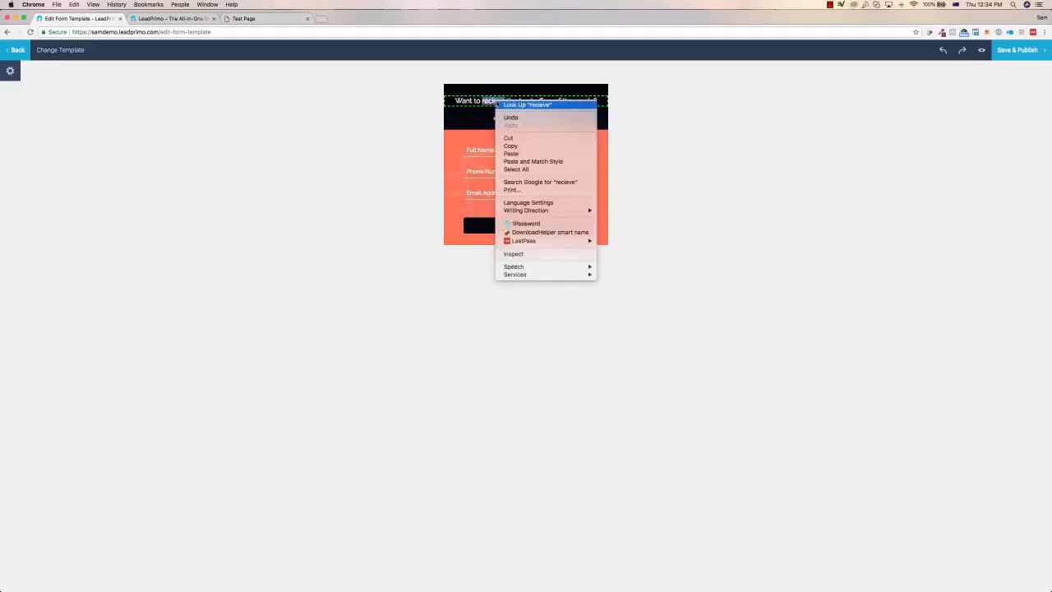
{"action": "key", "text": "Escape"}
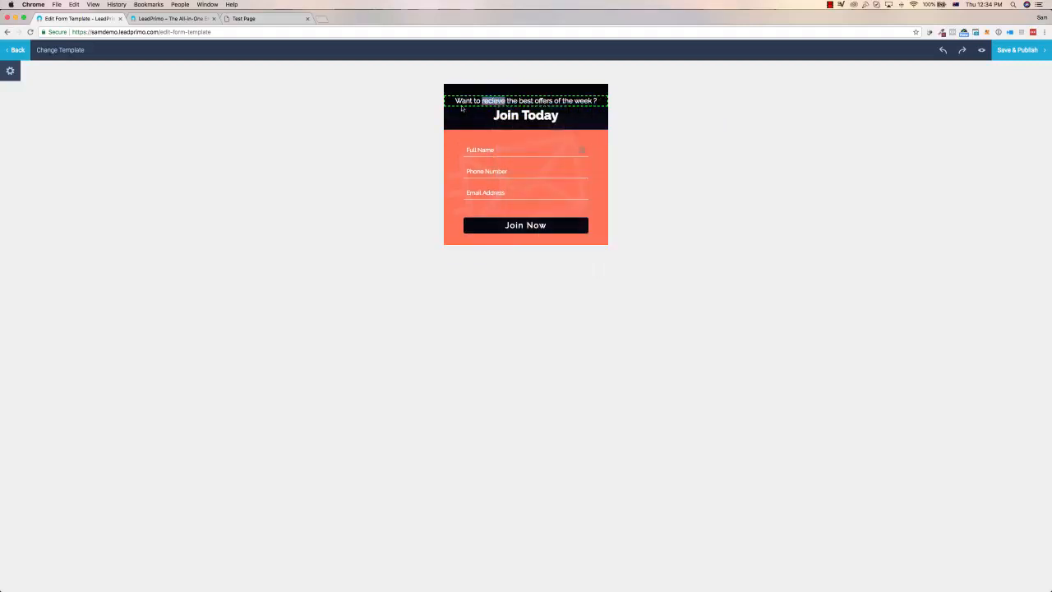
Inspect the formatting options of the Join Today heading and the block of input fields.
{"action": "left_click", "coordinate": [519, 114]}
{"action": "triple_click", "coordinate": [526, 115]}
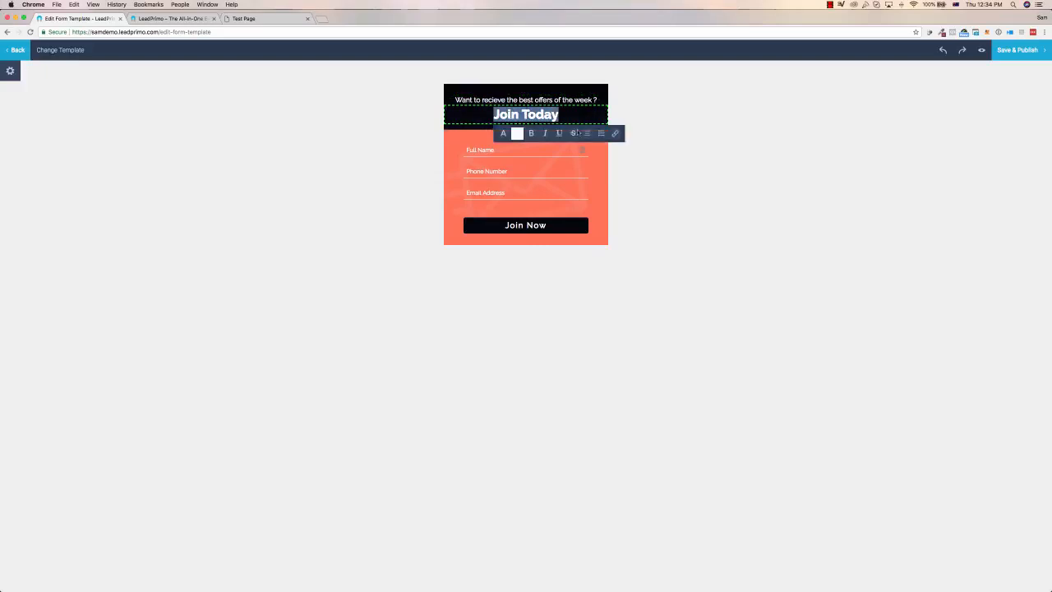
{"action": "left_click", "coordinate": [566, 185]}
{"action": "left_click", "coordinate": [594, 161]}
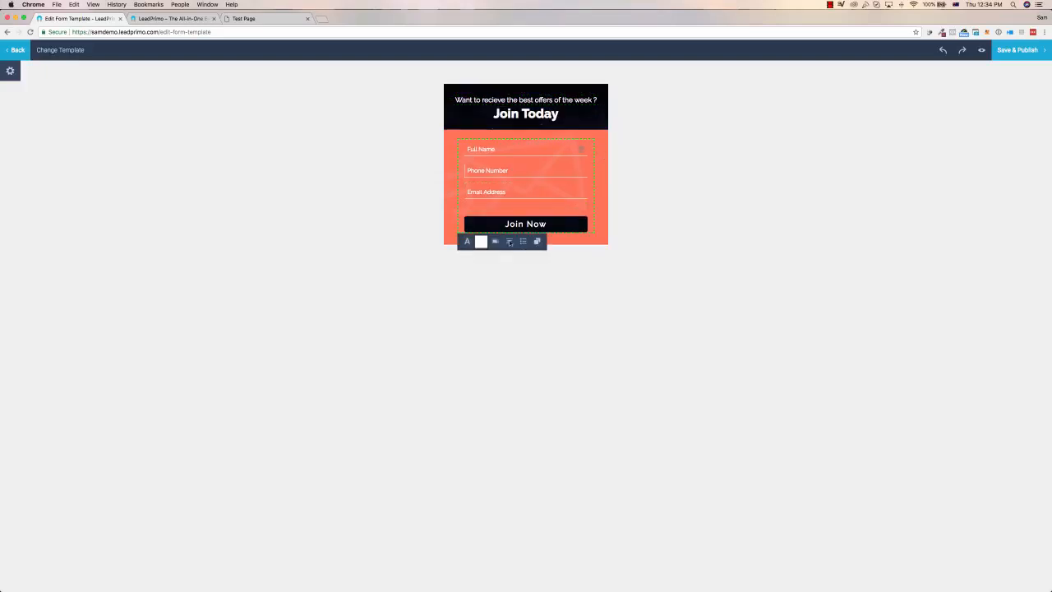
Try uploading a background image for the Join Today heading, then cancel the file selection.
{"action": "left_click", "coordinate": [519, 114]}
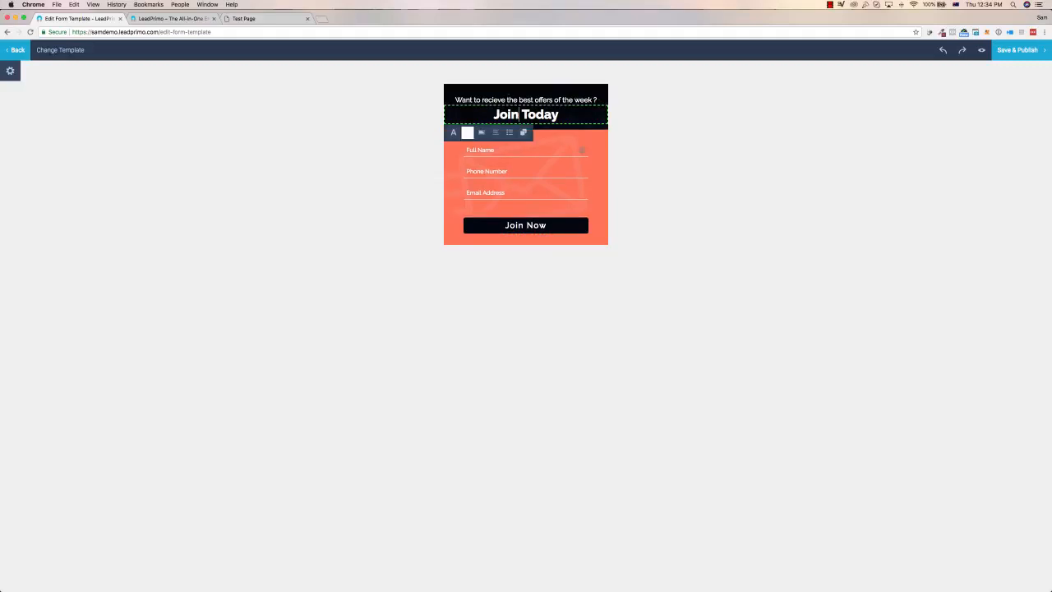
{"action": "left_click", "coordinate": [480, 134]}
{"action": "left_click", "coordinate": [509, 149]}
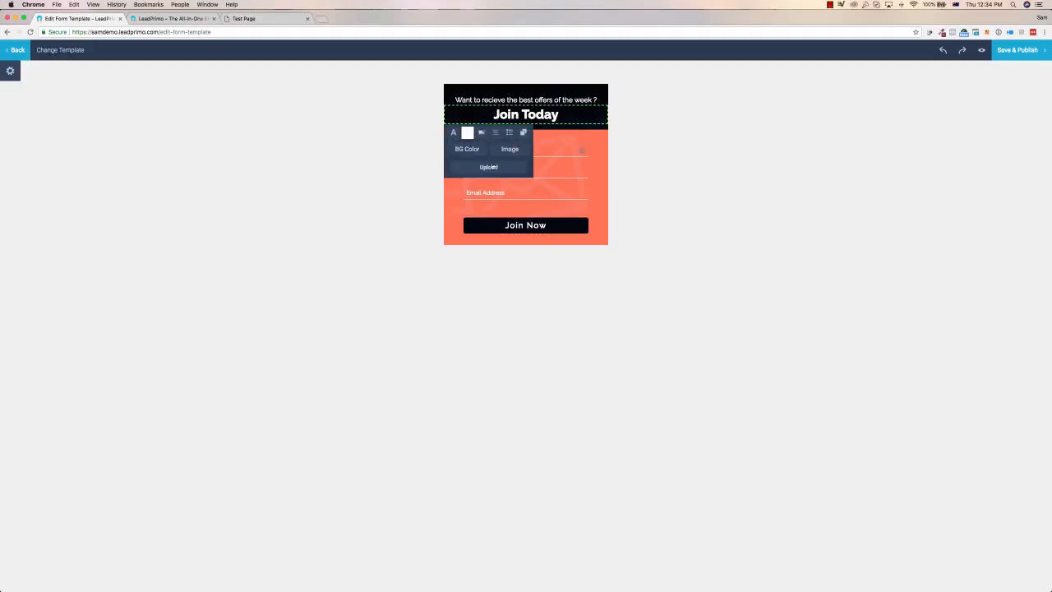
{"action": "left_click", "coordinate": [490, 167]}
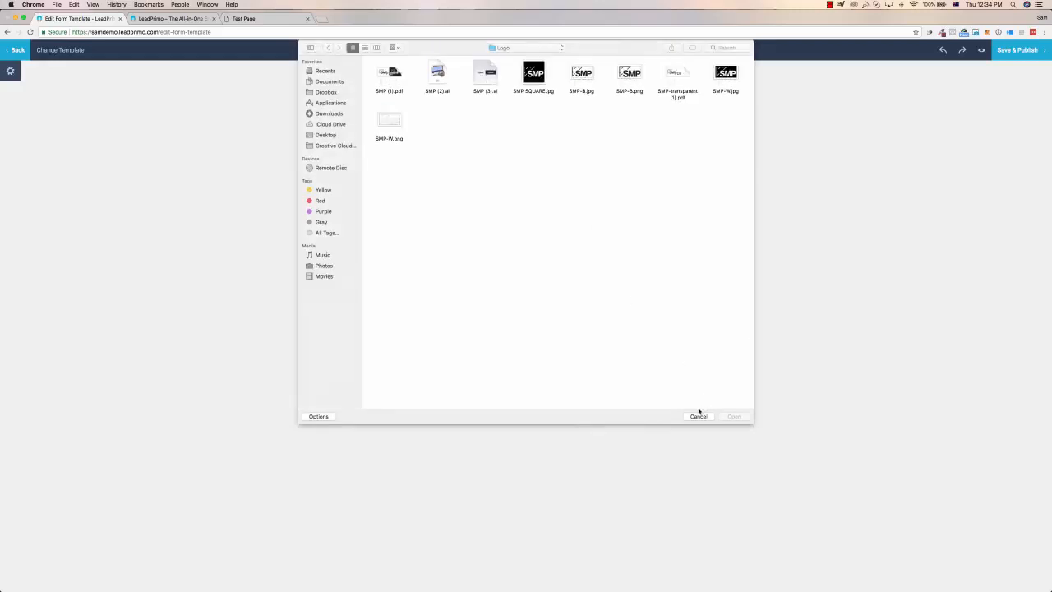
{"action": "left_click", "coordinate": [699, 415]}
Duplicate the Join Today heading and delete the duplicate.
{"action": "left_click", "coordinate": [494, 133]}
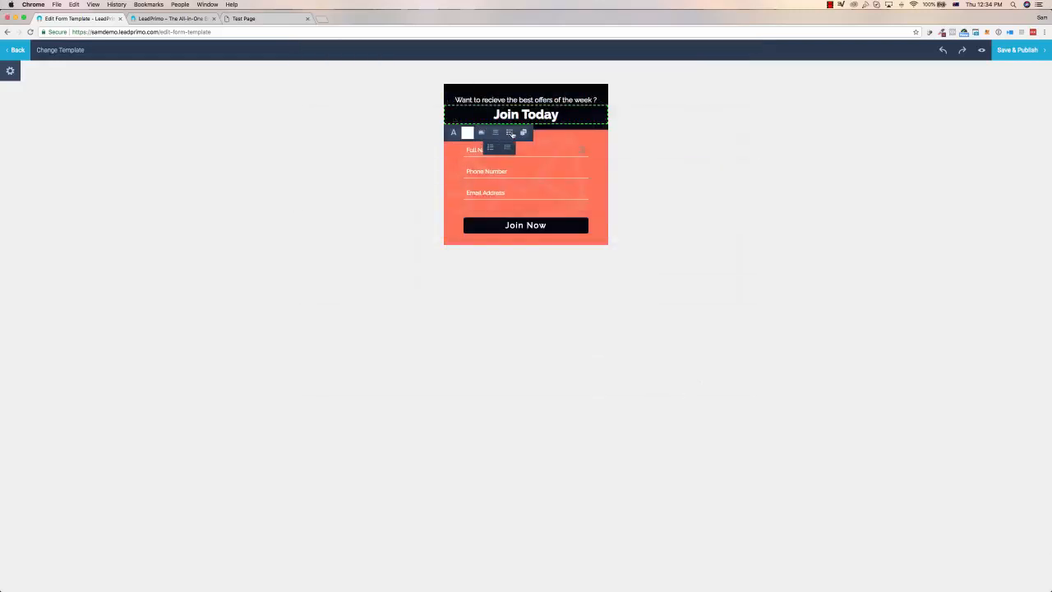
{"action": "left_click", "coordinate": [524, 132]}
{"action": "left_click", "coordinate": [551, 129]}
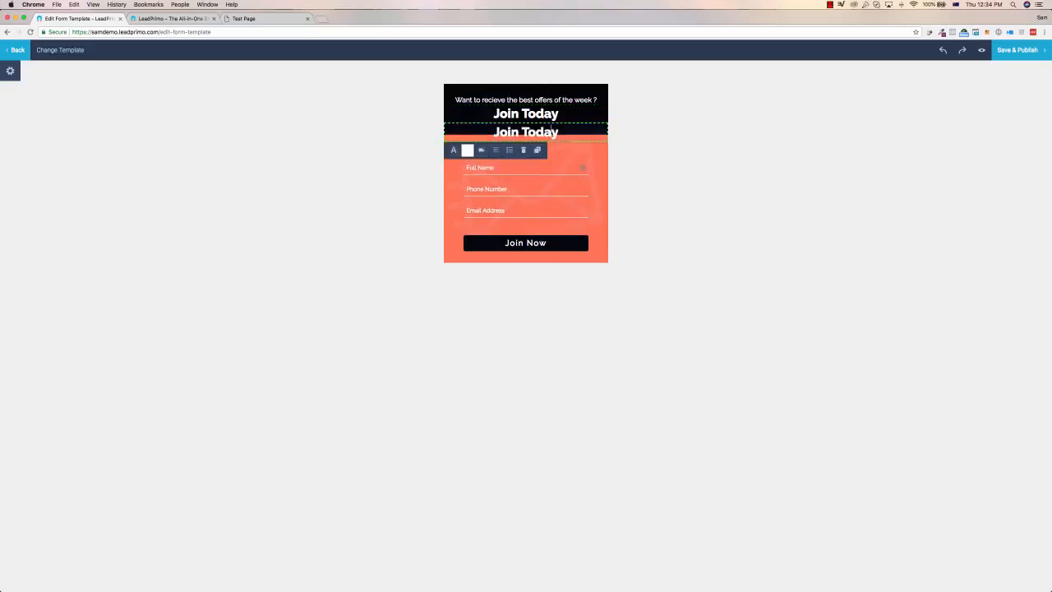
{"action": "left_click", "coordinate": [523, 150]}
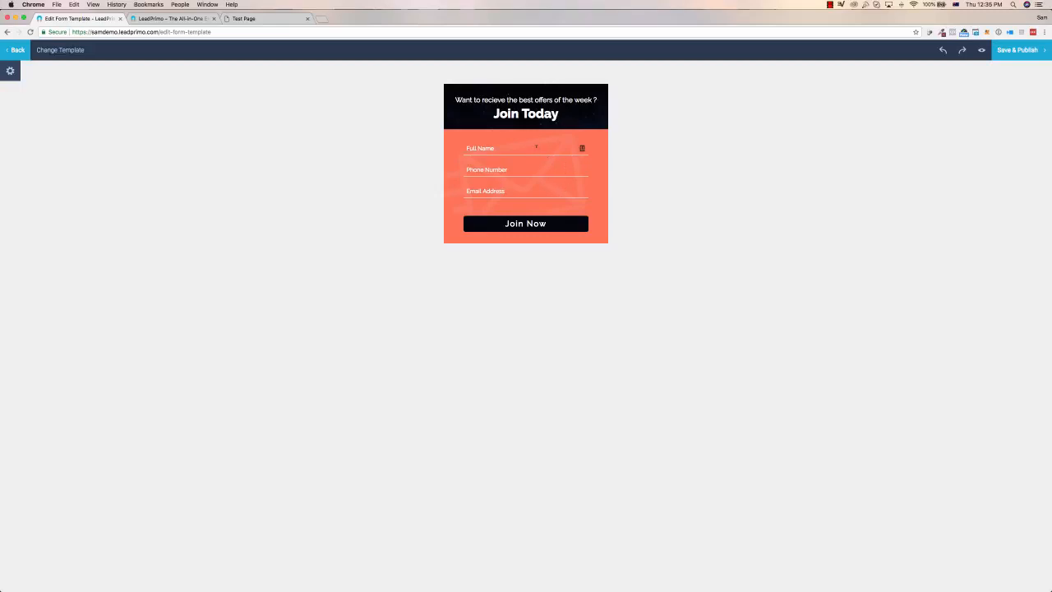
Examine the formatting options of the form's input fields and the link setting of the Join Now button.
{"action": "left_click", "coordinate": [499, 148]}
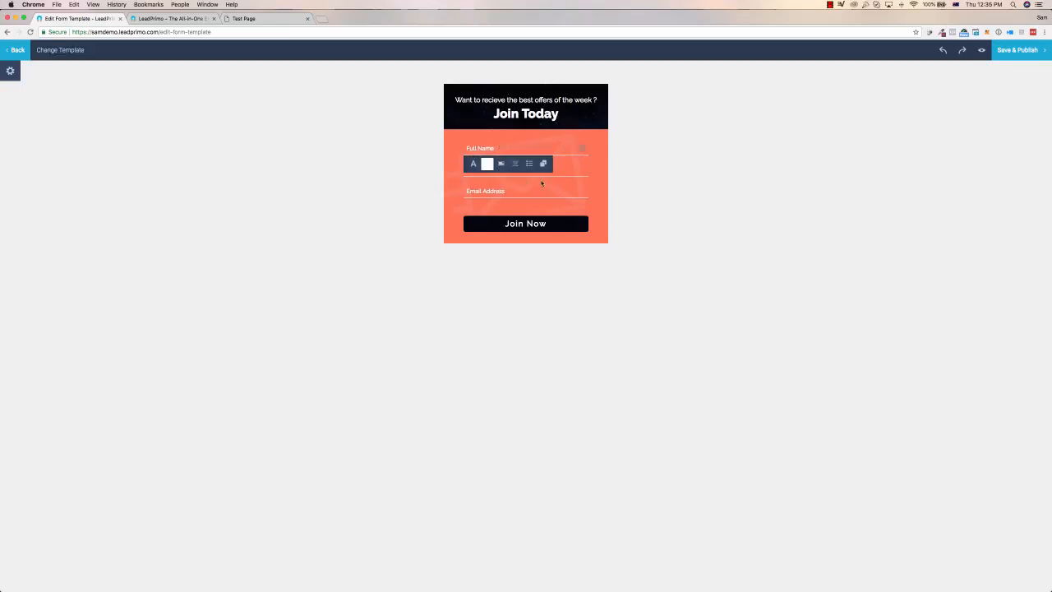
{"action": "left_click", "coordinate": [557, 171]}
{"action": "left_click", "coordinate": [560, 186]}
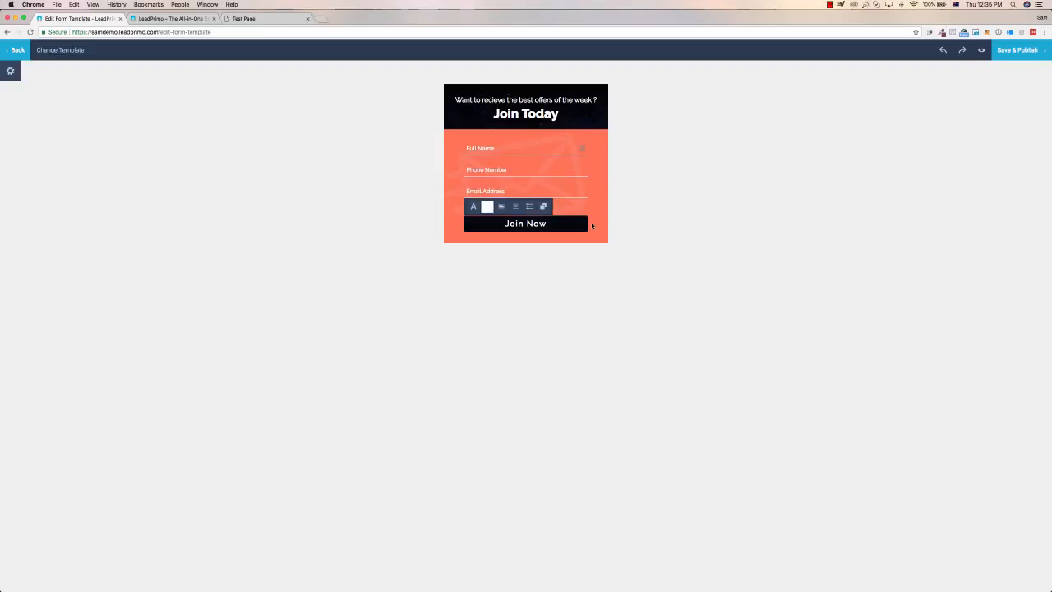
{"action": "left_click", "coordinate": [550, 226]}
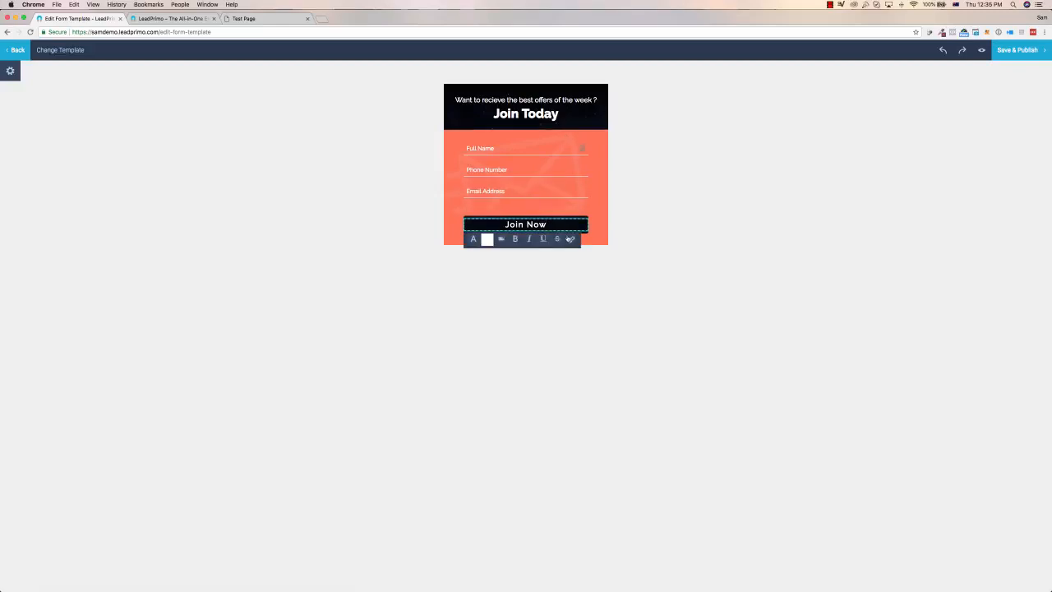
{"action": "left_click", "coordinate": [571, 238]}
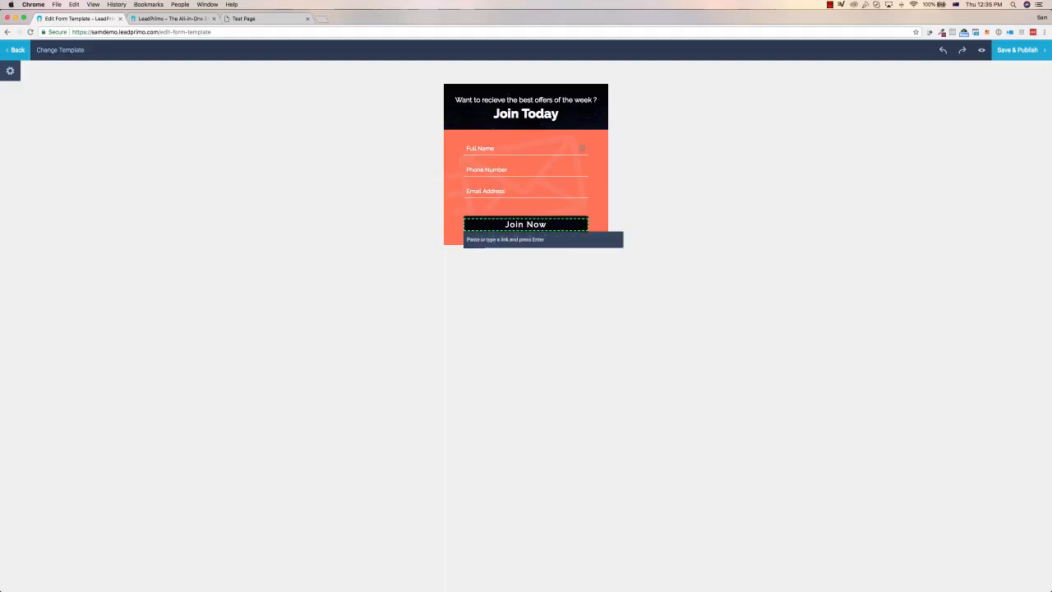
{"action": "left_click", "coordinate": [600, 199]}
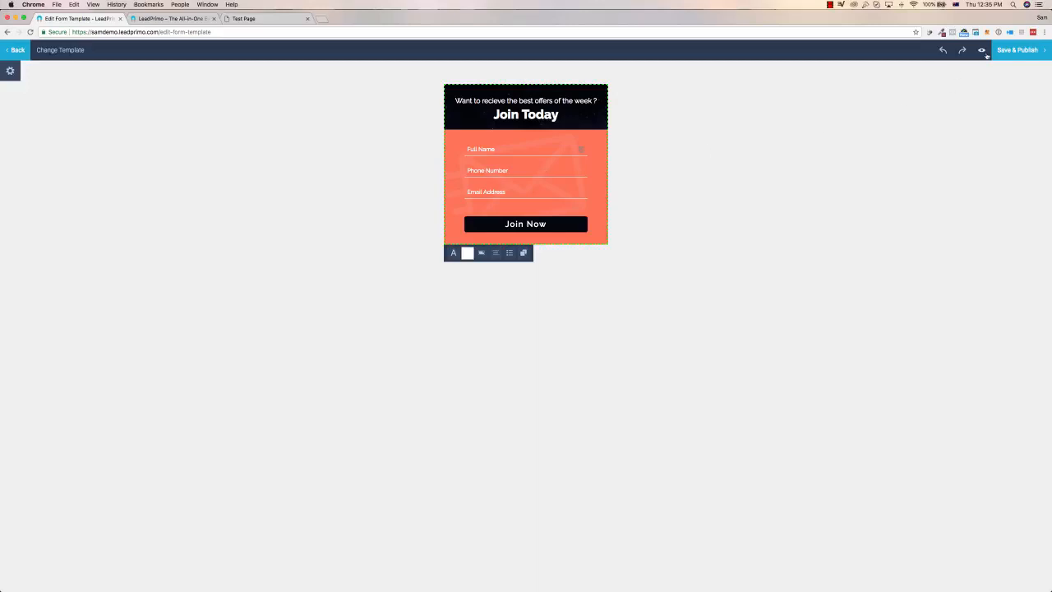
Leave the form template editor and open the Lead Pages list under Get Leads.
{"action": "left_click", "coordinate": [17, 51]}
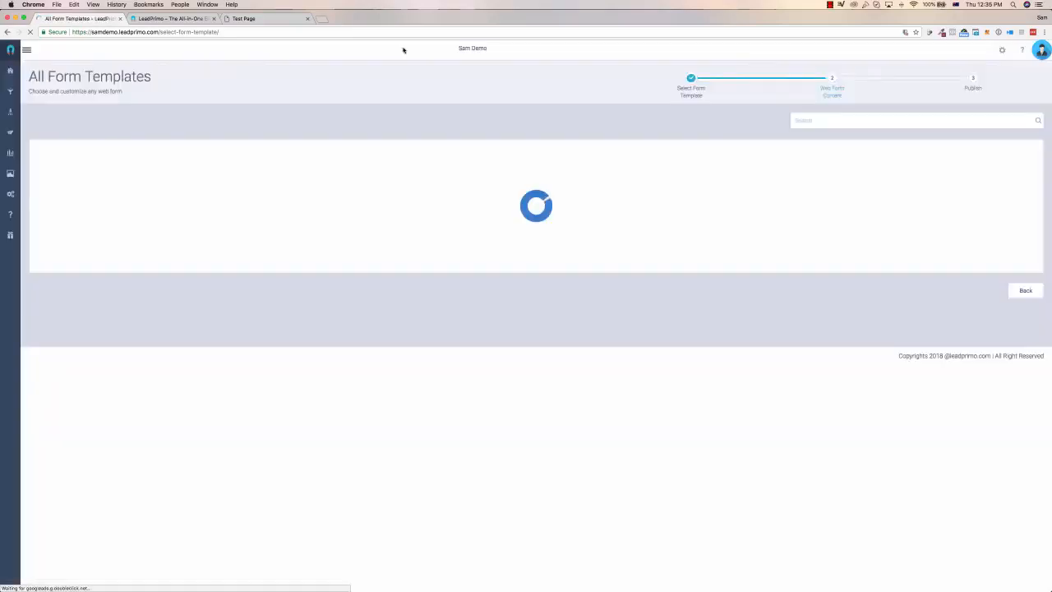
{"action": "left_click", "coordinate": [28, 51]}
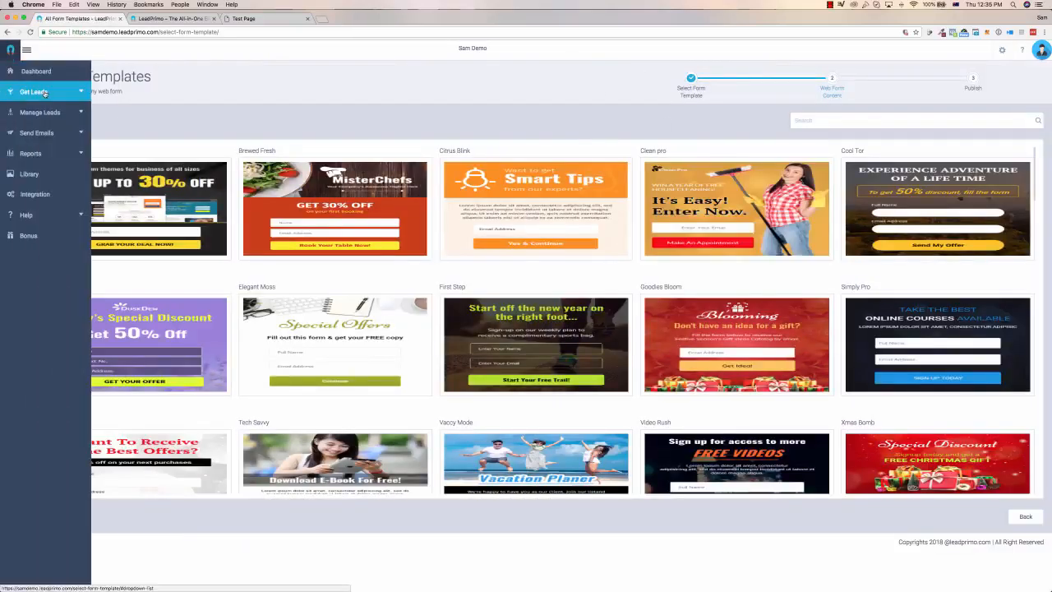
{"action": "left_click", "coordinate": [27, 90]}
{"action": "left_click", "coordinate": [37, 130]}
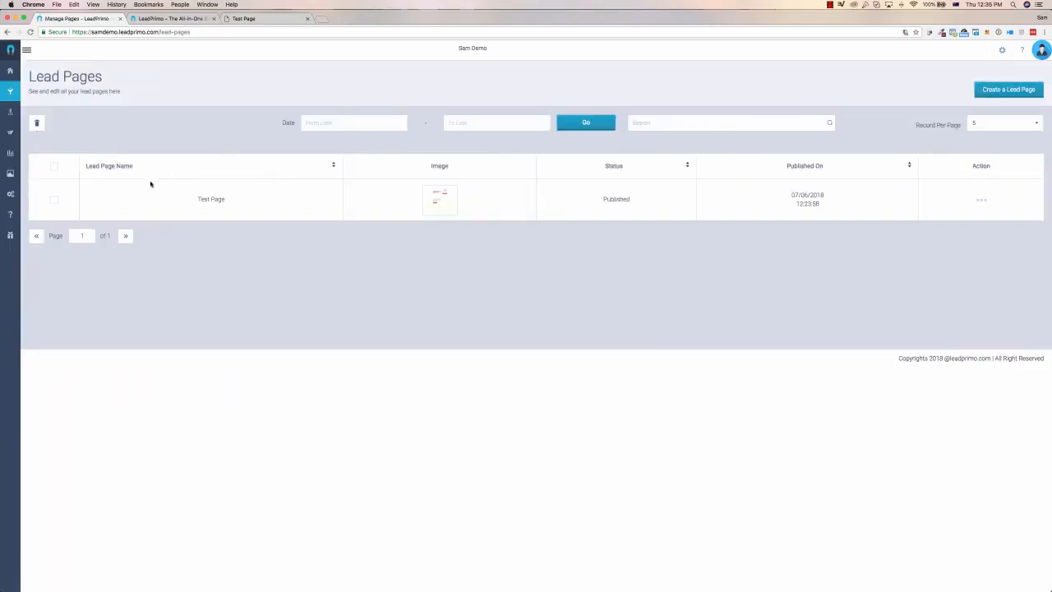
Create a new lead page named Demo Page with the URL ending demo-page.
{"action": "left_click", "coordinate": [986, 89]}
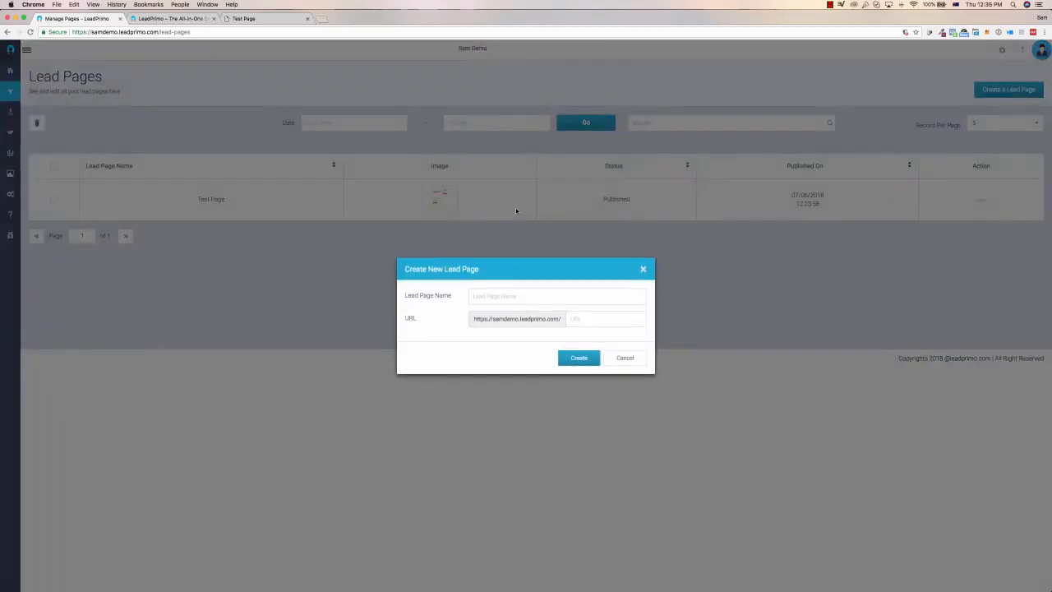
{"action": "left_click", "coordinate": [490, 296]}
{"action": "type", "text": "Demo Pager"}
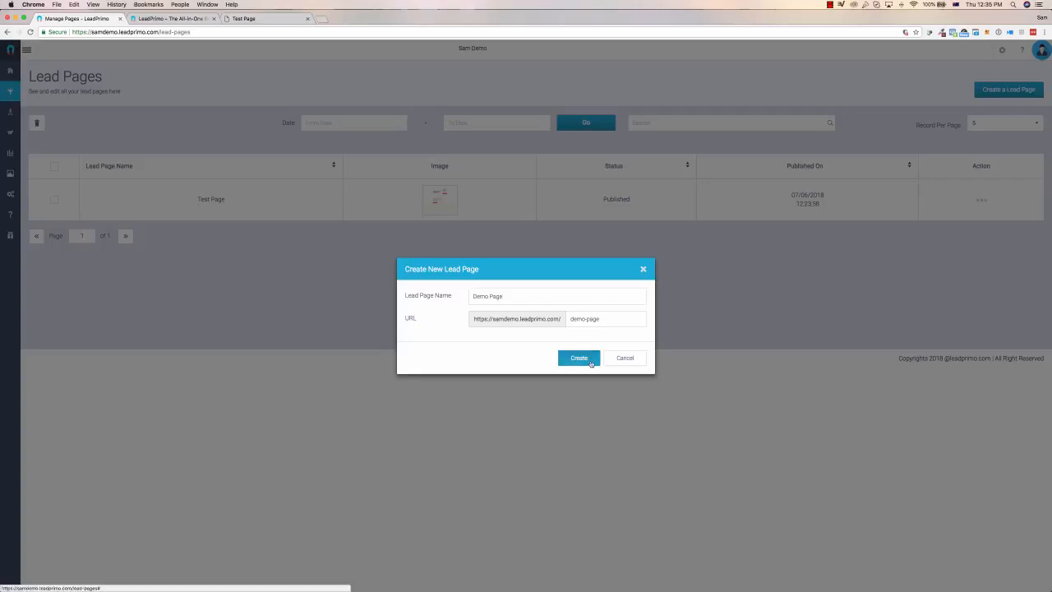
{"action": "left_click", "coordinate": [591, 363]}
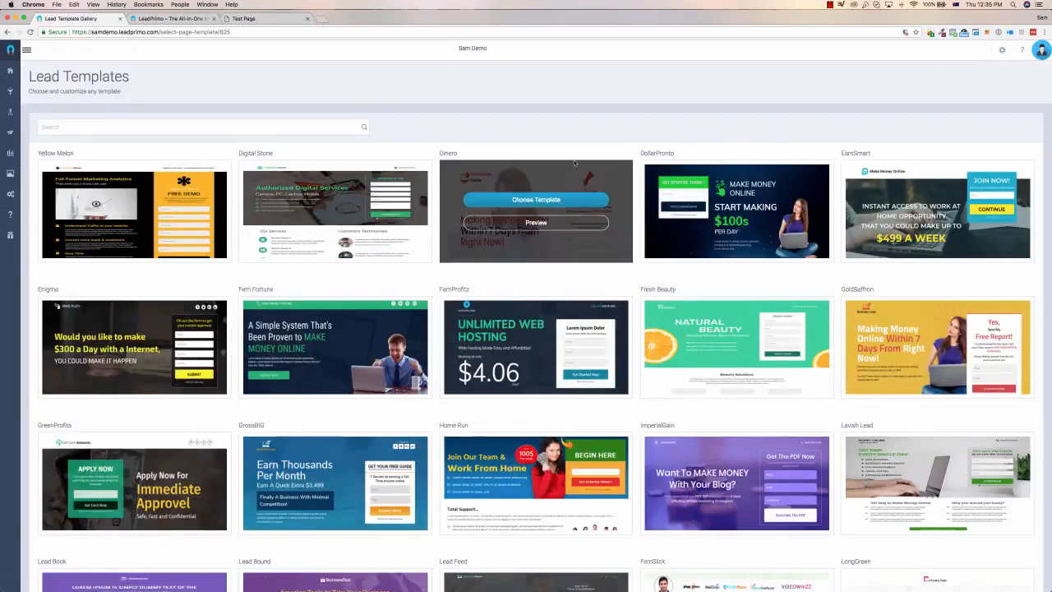
Browse the lead template gallery and choose the Yellow Mag template for the page.
{"action": "scroll", "coordinate": [844, 189], "scroll_direction": "down", "scroll_amount": 5}
{"action": "scroll", "coordinate": [844, 189], "scroll_direction": "down", "scroll_amount": 10}
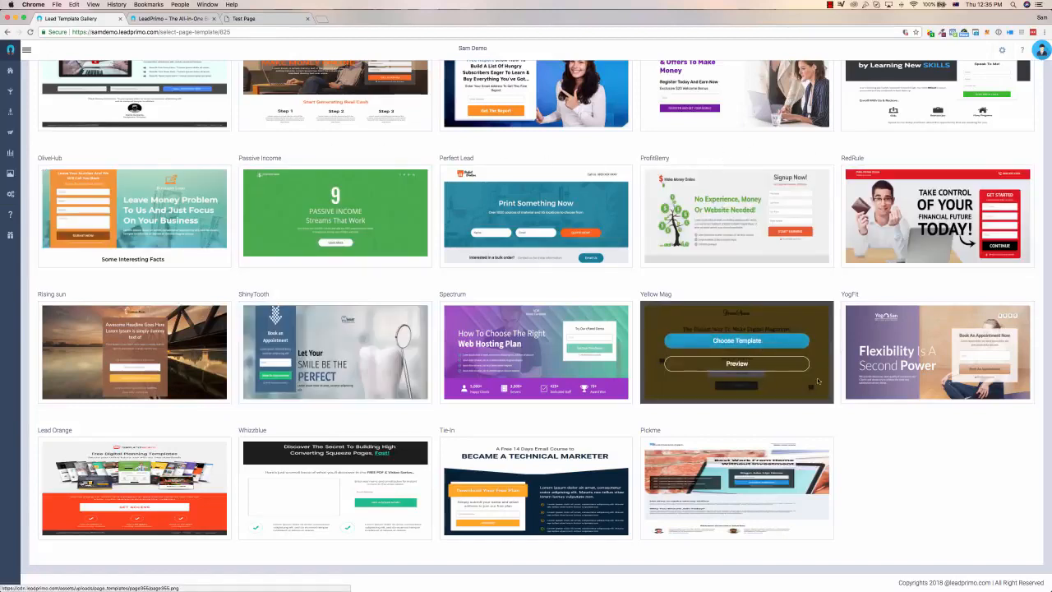
{"action": "left_click", "coordinate": [757, 340]}
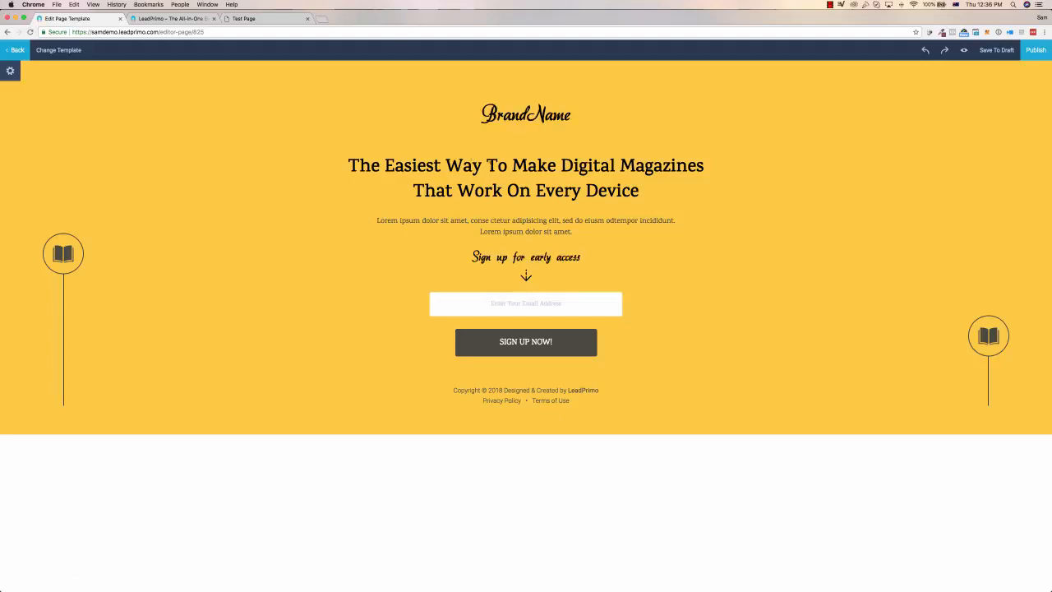
Replace the page's main headline with "Swap out this text for anything I like".
{"action": "left_click", "coordinate": [411, 168]}
{"action": "key", "text": "super+a"}
{"action": "type", "text": "S"}
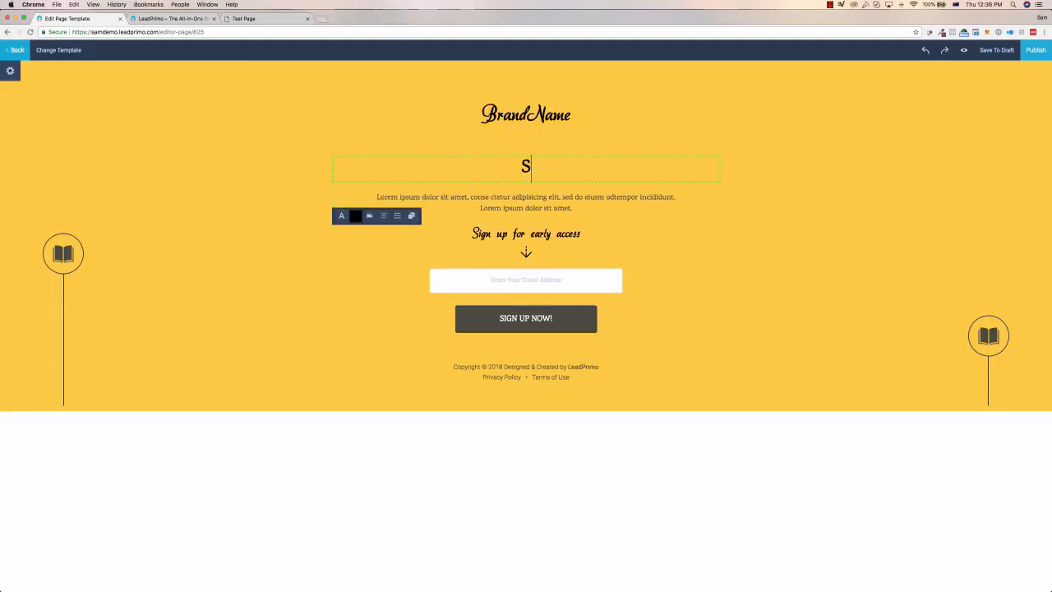
{"action": "type", "text": "wap out this tes"}
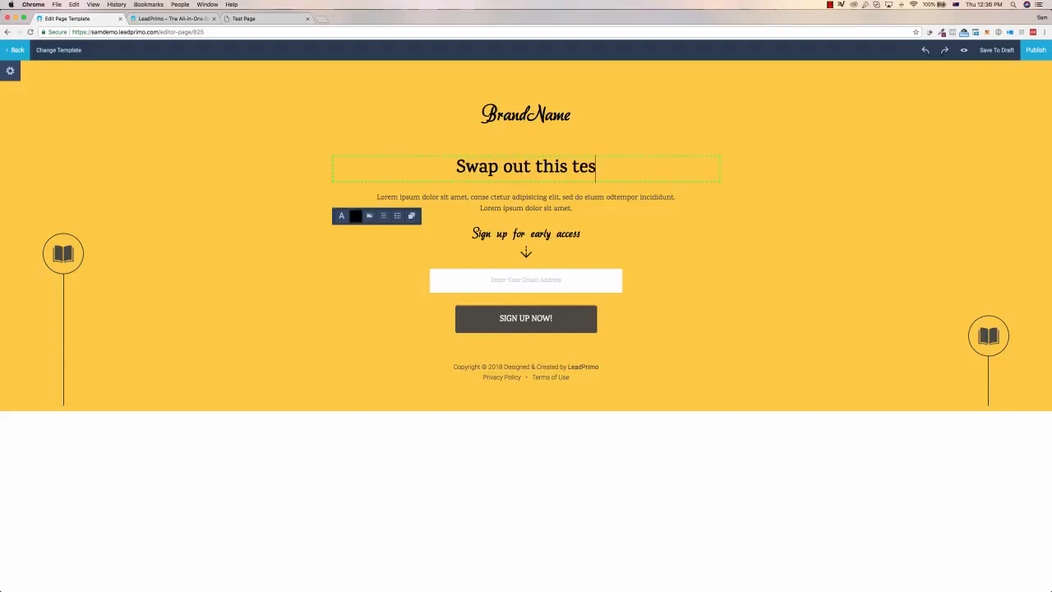
{"action": "key", "text": "BackSpace"}
{"action": "type", "text": "xt for anything I"}
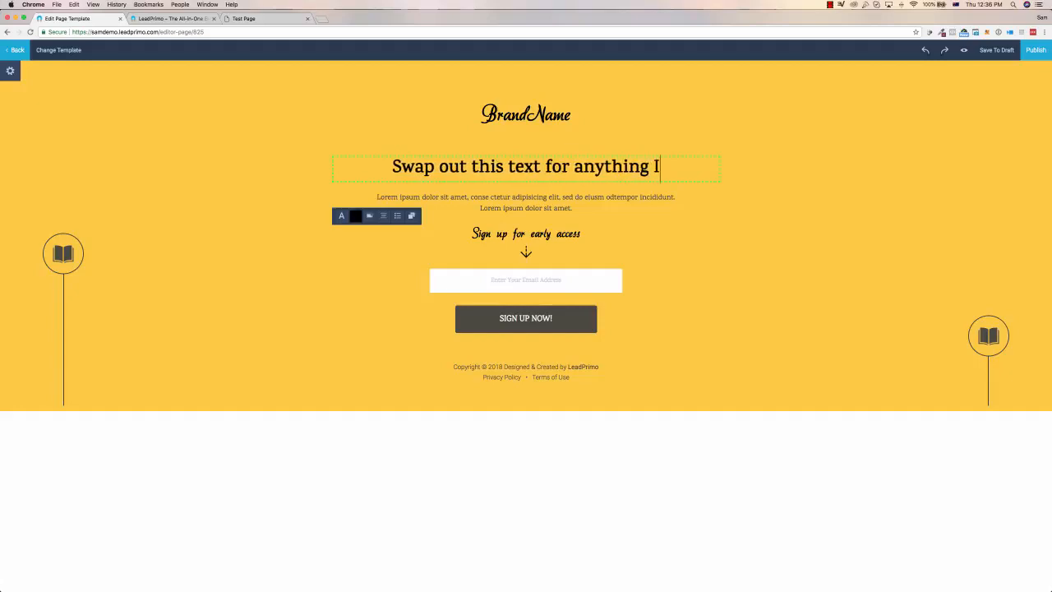
{"action": "type", "text": " like"}
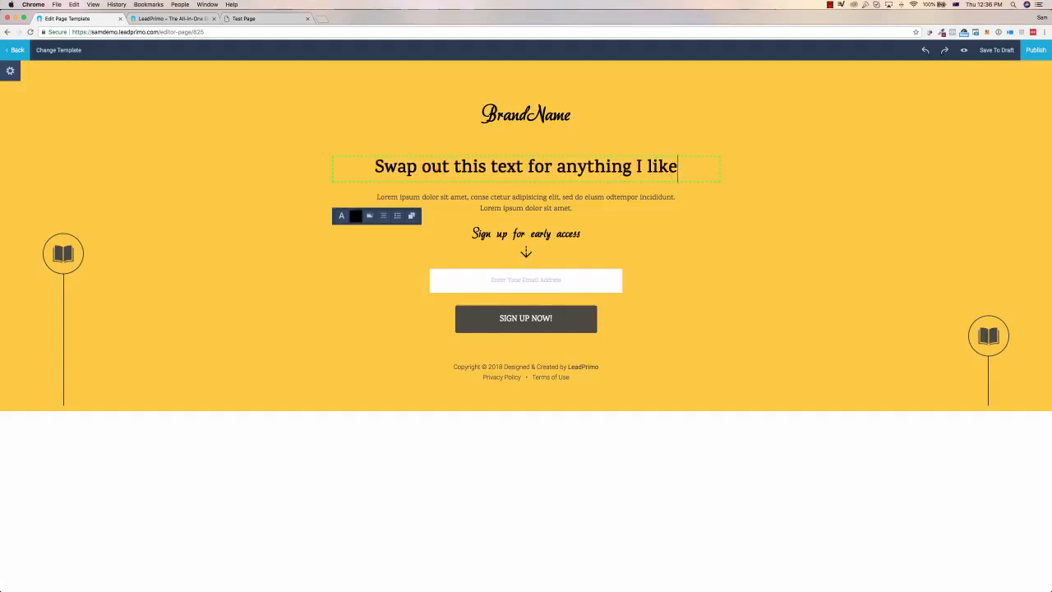
{"action": "left_click", "coordinate": [524, 187]}
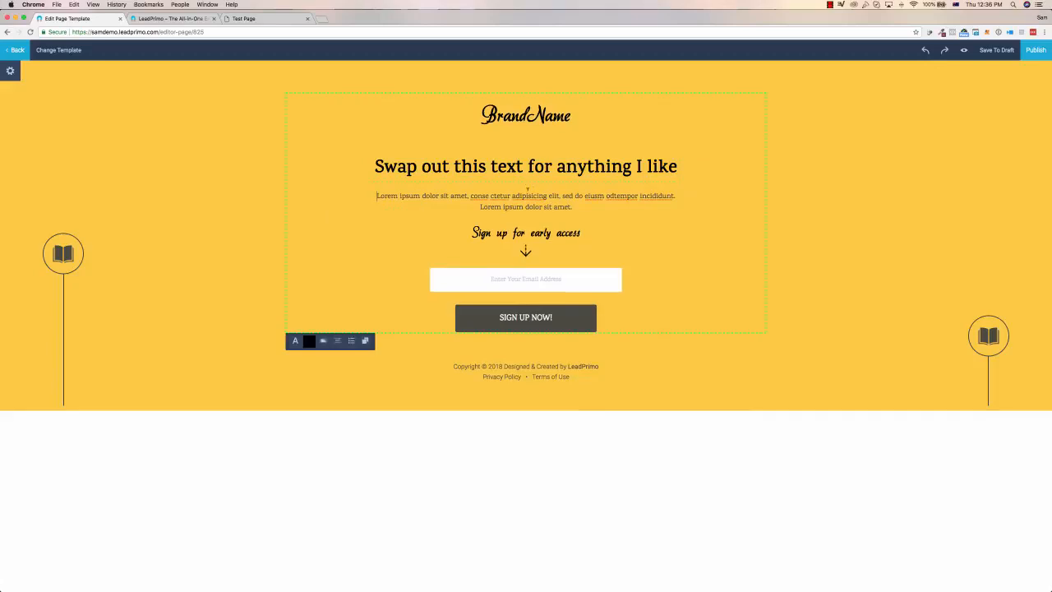
Inspect the formatting options of the BrandName logo text and the email sign-up form.
{"action": "left_click", "coordinate": [527, 116]}
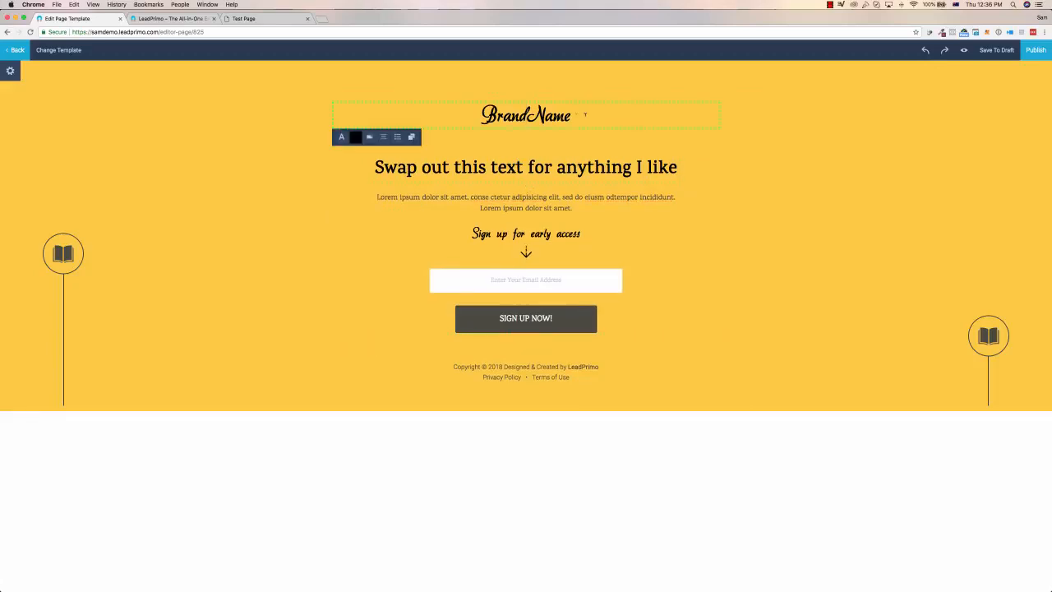
{"action": "left_click_drag", "start_coordinate": [586, 114], "coordinate": [464, 114]}
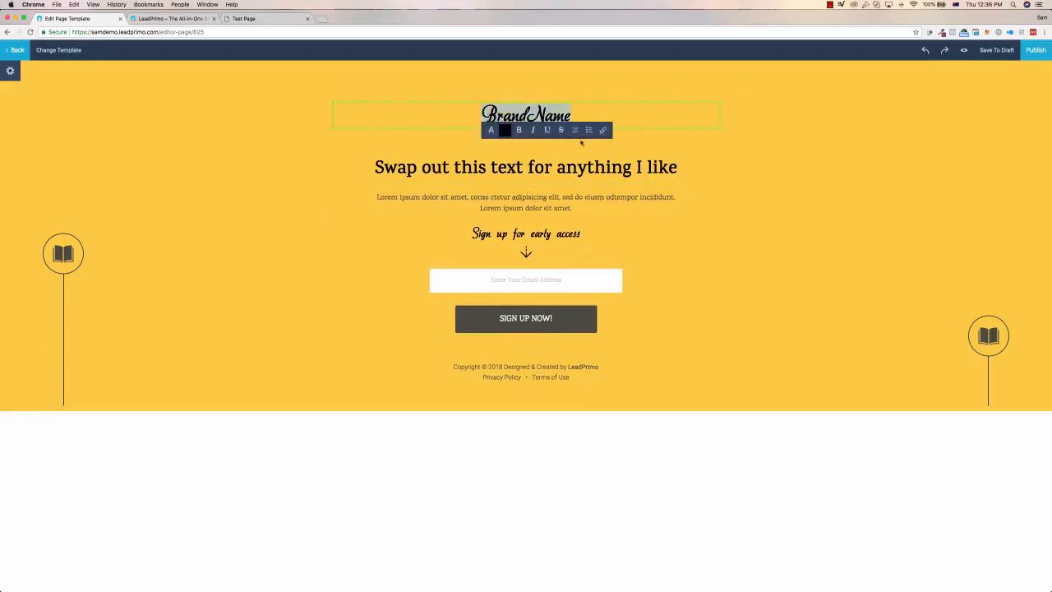
{"action": "left_click", "coordinate": [615, 112]}
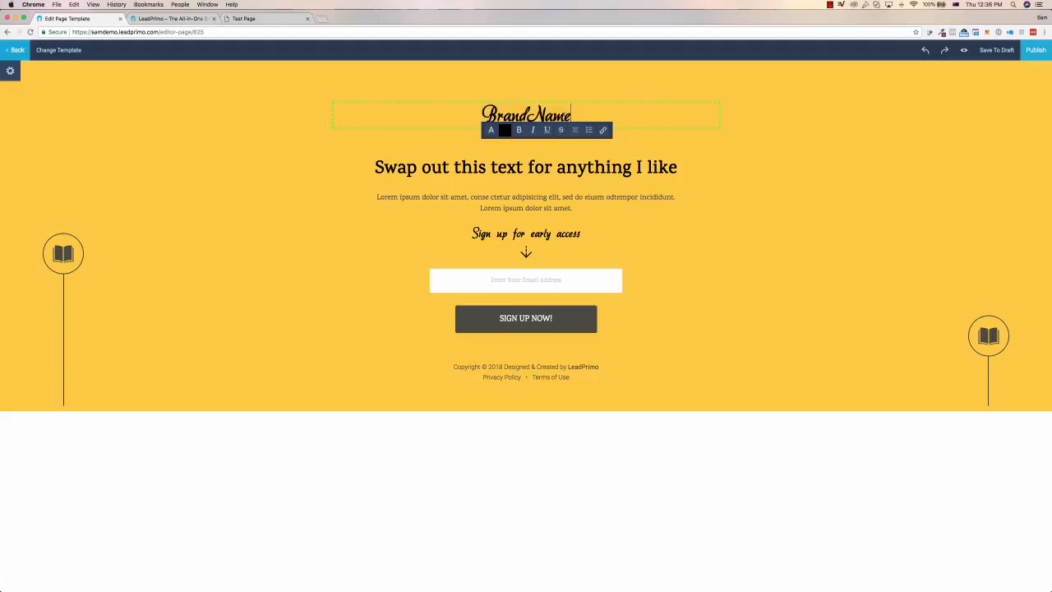
{"action": "left_click", "coordinate": [541, 278]}
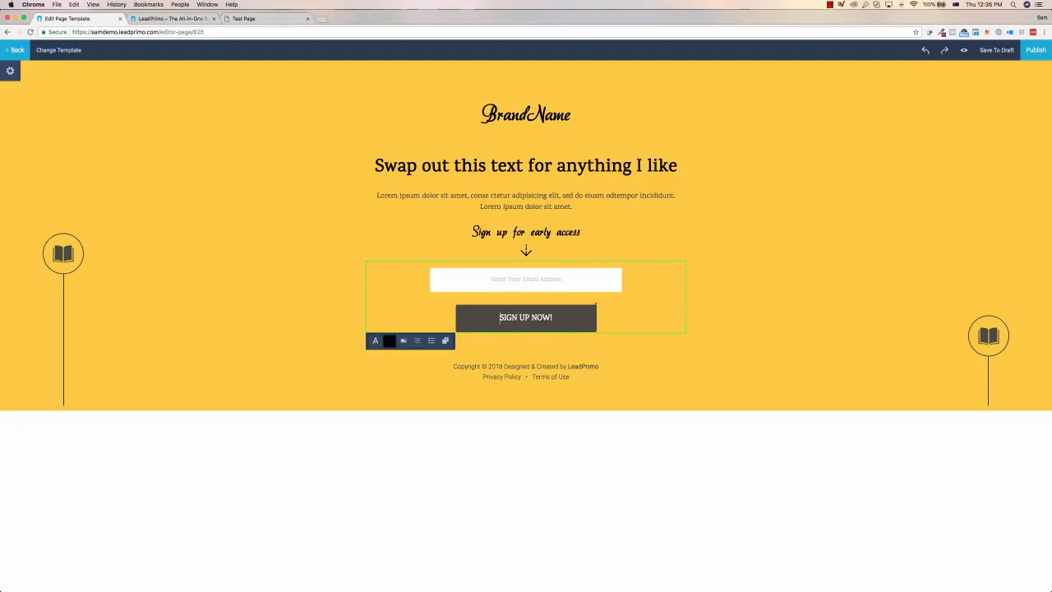
Examine the page's general settings and its SEO title, description, keywords and third-party scripts fields.
{"action": "left_click", "coordinate": [10, 72]}
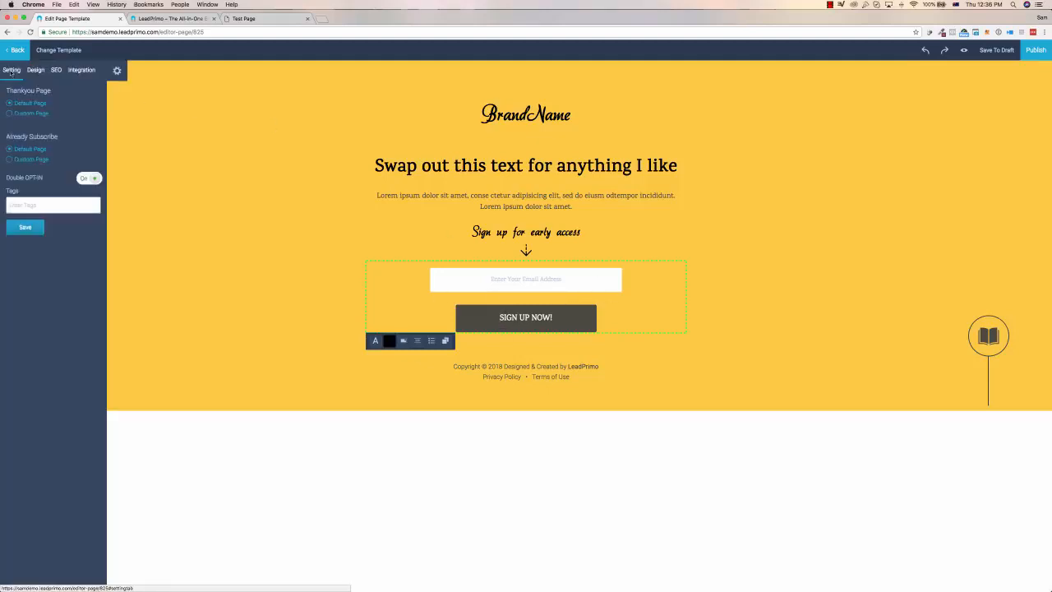
{"action": "left_click", "coordinate": [56, 70]}
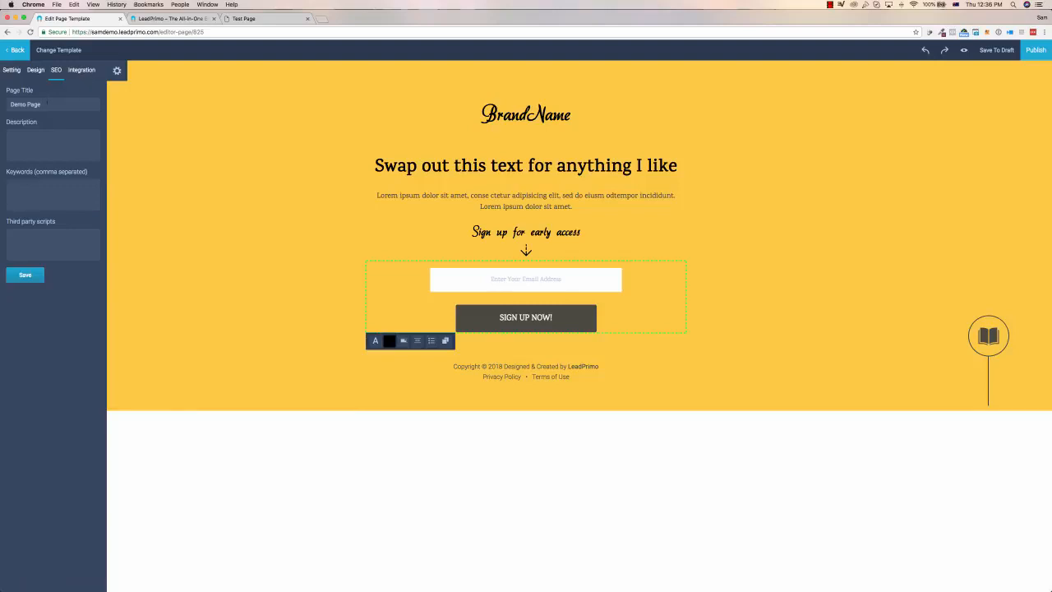
{"action": "left_click_drag", "start_coordinate": [45, 104], "coordinate": [1, 103]}
{"action": "left_click", "coordinate": [33, 231]}
Hide and show again the Logo and the Lead Form elements of Section1 in the page design.
{"action": "left_click", "coordinate": [36, 76]}
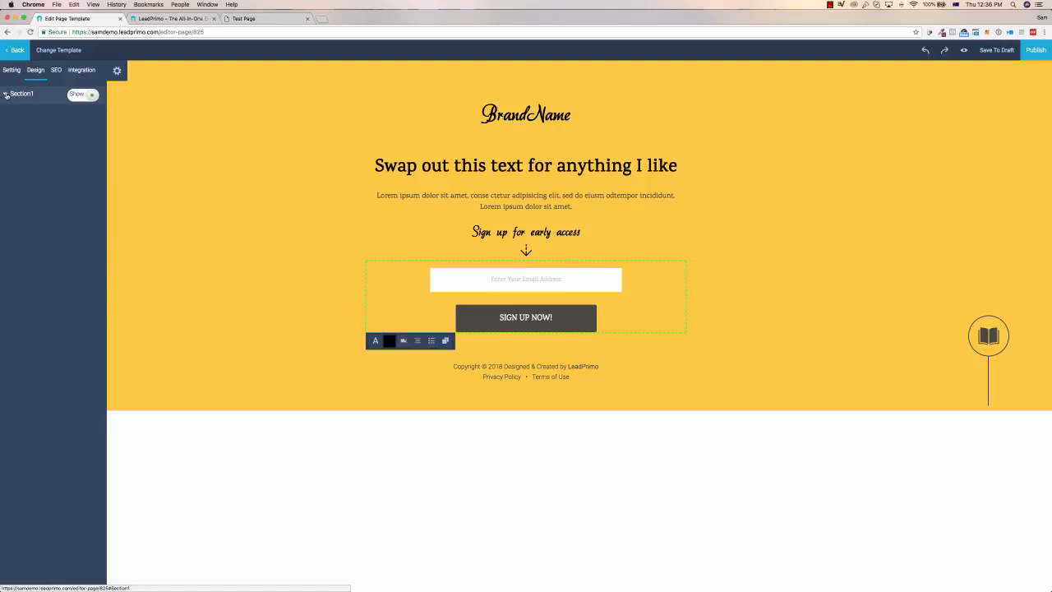
{"action": "left_click", "coordinate": [4, 94]}
{"action": "left_click", "coordinate": [91, 114]}
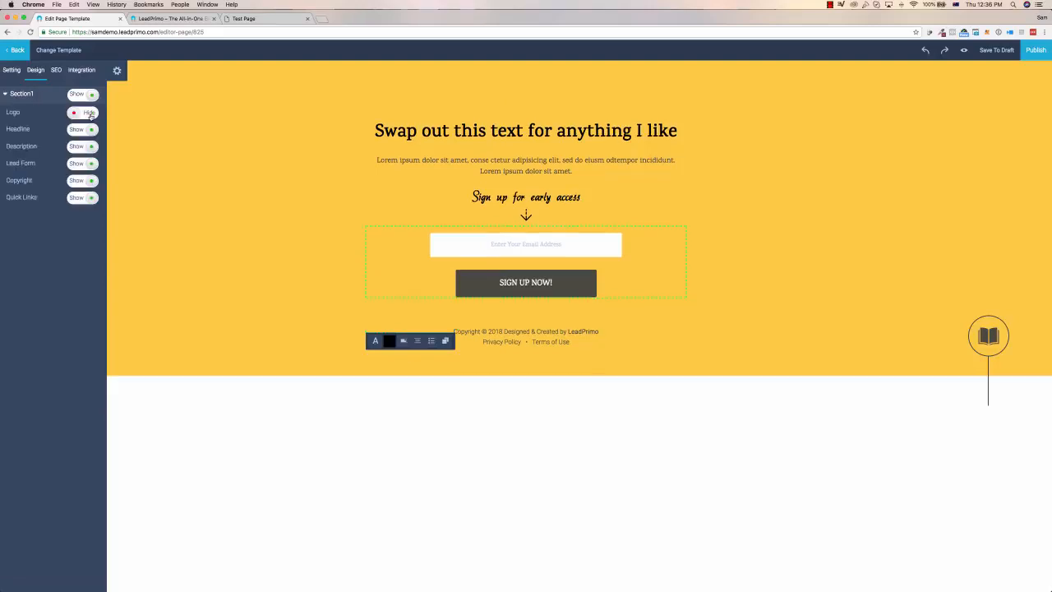
{"action": "left_click", "coordinate": [90, 113]}
{"action": "left_click", "coordinate": [91, 164]}
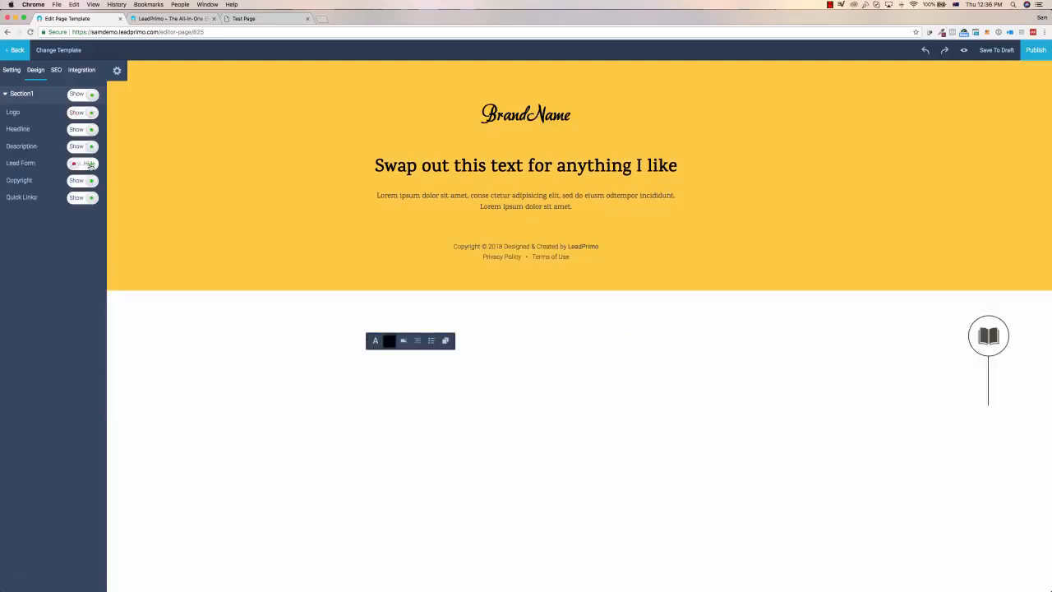
{"action": "left_click", "coordinate": [90, 163]}
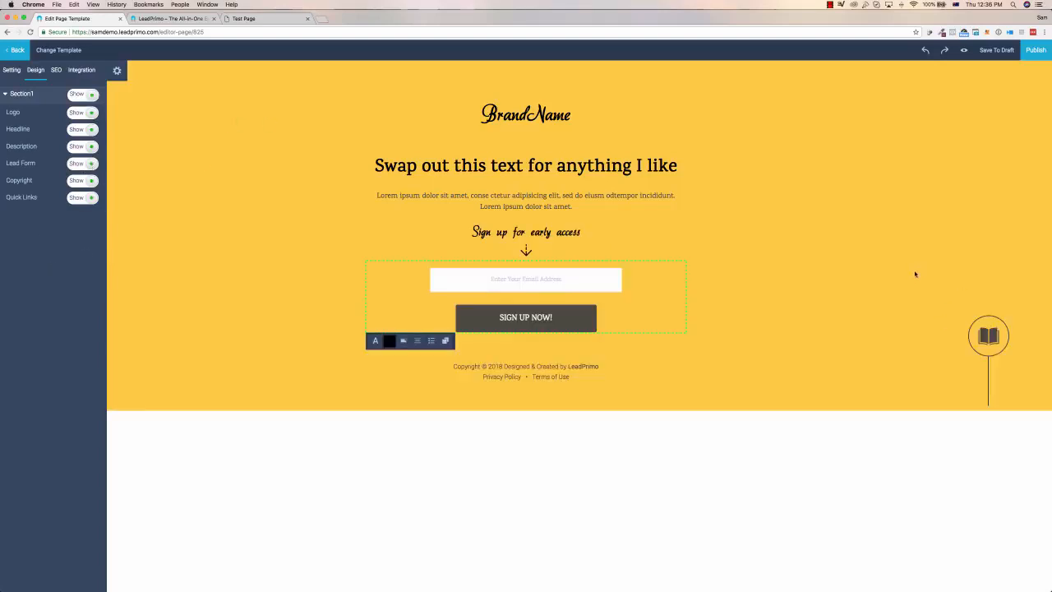
Try to publish the page and select demo_list as its LeadPrimo list.
{"action": "left_click", "coordinate": [1034, 51]}
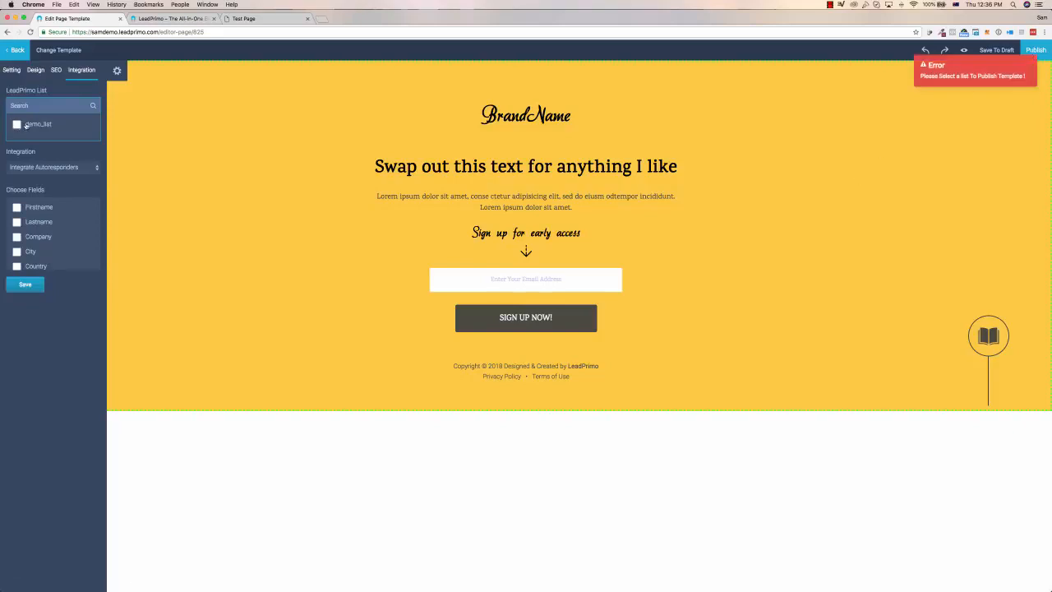
{"action": "left_click", "coordinate": [16, 124]}
Add the Firstname field to the sign-up form and remove it, and do the same with Lastname.
{"action": "scroll", "coordinate": [16, 215], "scroll_direction": "down", "scroll_amount": 3}
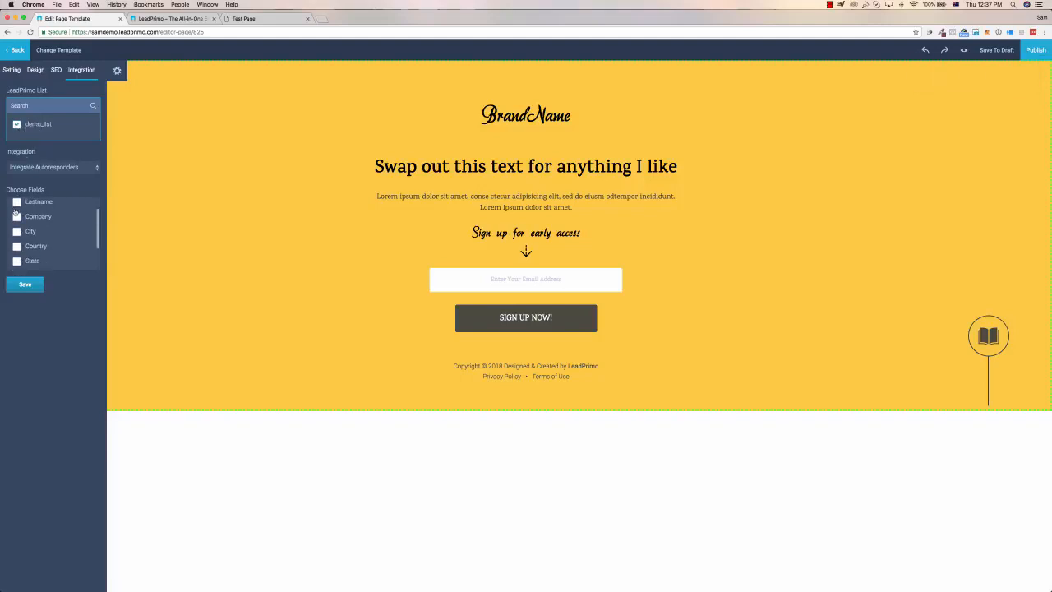
{"action": "scroll", "coordinate": [15, 213], "scroll_direction": "up", "scroll_amount": 4}
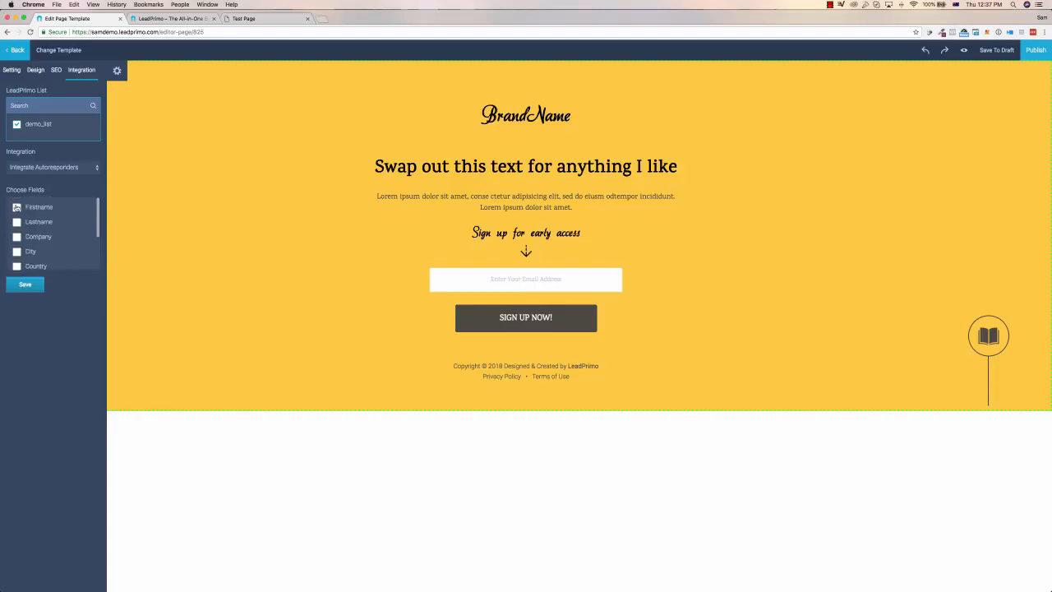
{"action": "left_click", "coordinate": [16, 207]}
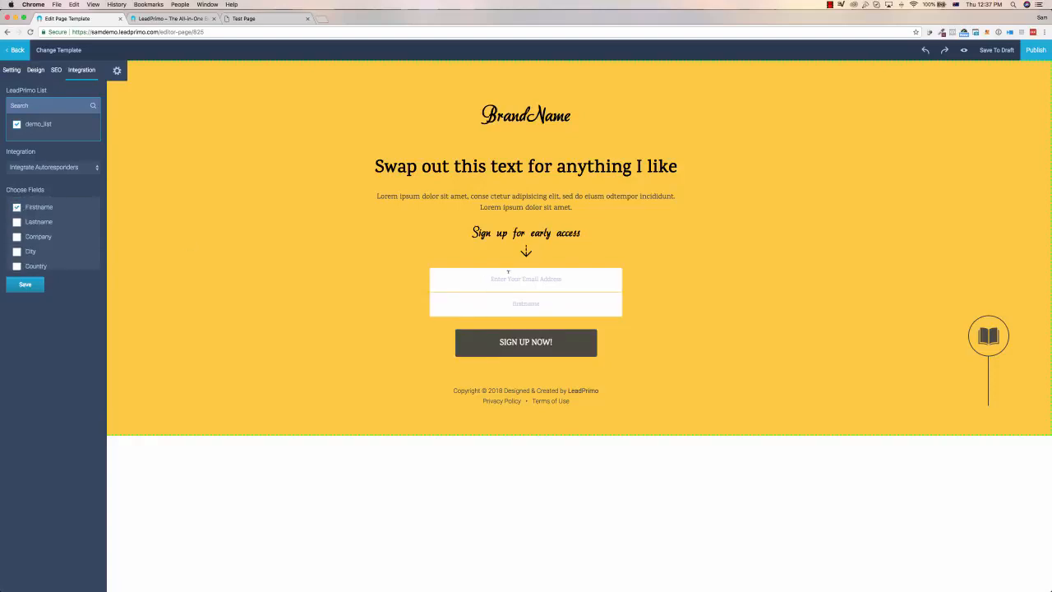
{"action": "left_click", "coordinate": [16, 207]}
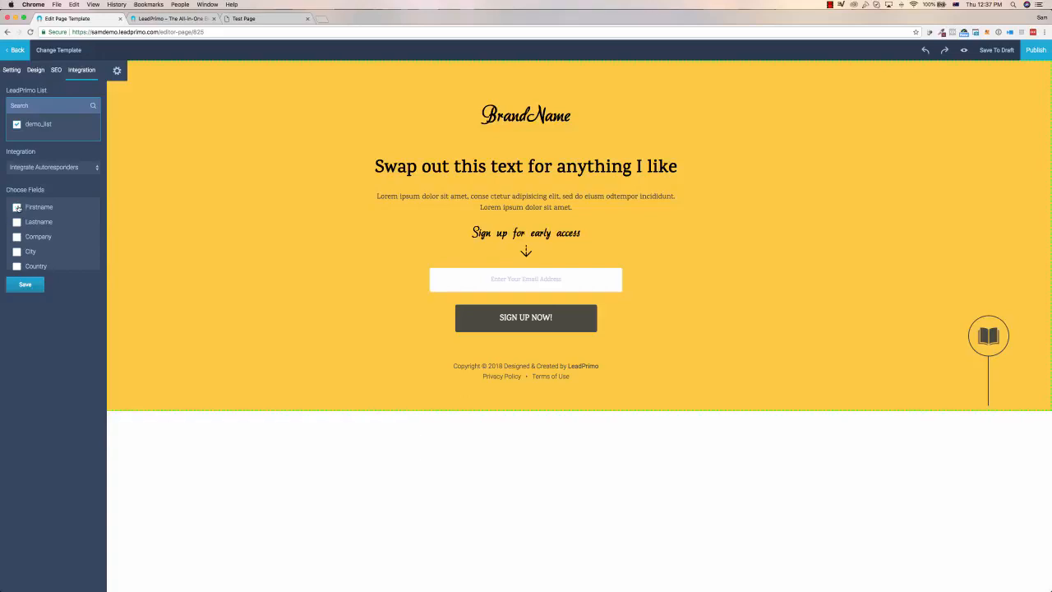
{"action": "left_click", "coordinate": [17, 222]}
{"action": "left_click", "coordinate": [17, 222]}
Check the autoresponder integration choices, save the integration settings and publish the lead page.
{"action": "left_click", "coordinate": [39, 167]}
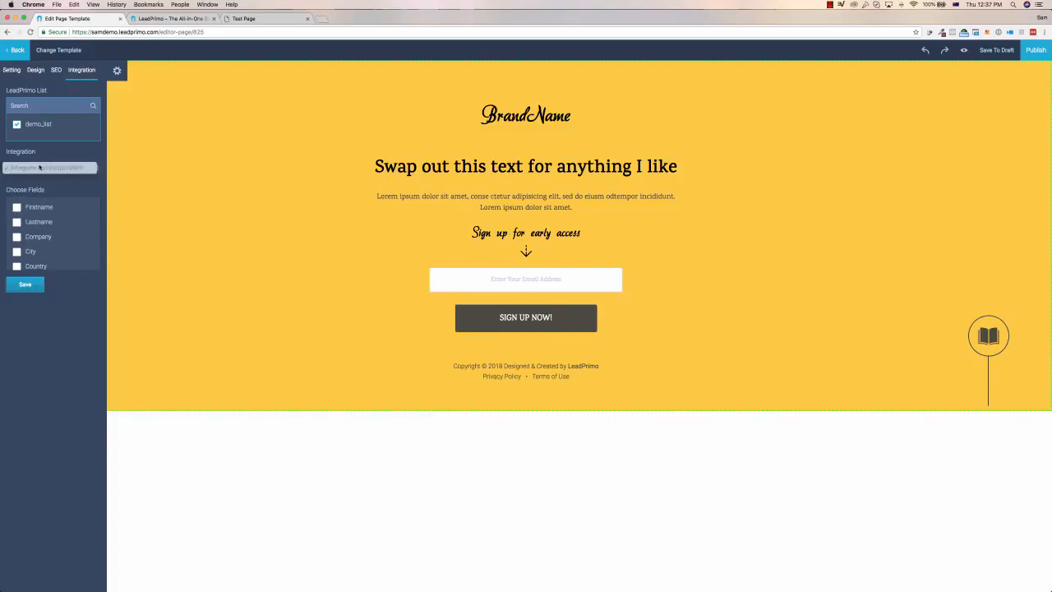
{"action": "left_click", "coordinate": [26, 285]}
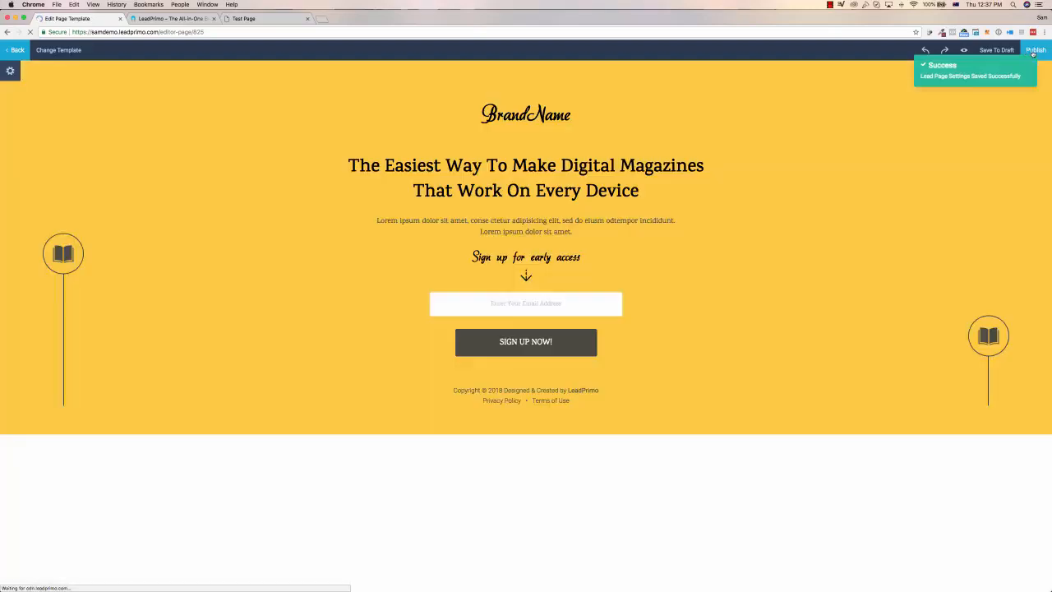
{"action": "left_click", "coordinate": [1035, 50]}
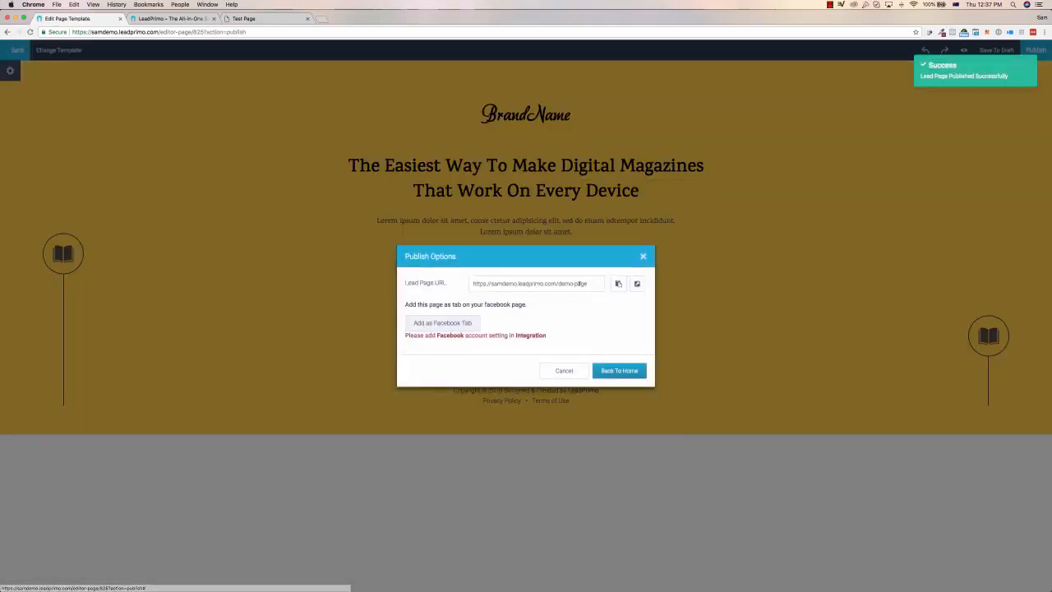
Highlight the published lead page's URL in the publish options and return to the Lead Pages list.
{"action": "left_click_drag", "start_coordinate": [591, 283], "coordinate": [472, 284]}
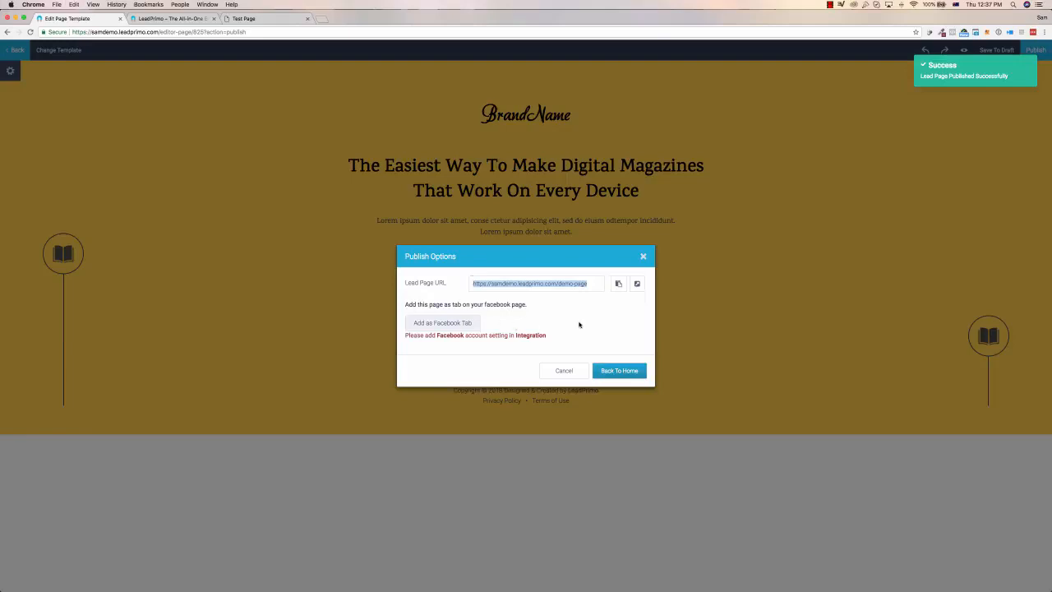
{"action": "left_click", "coordinate": [581, 322]}
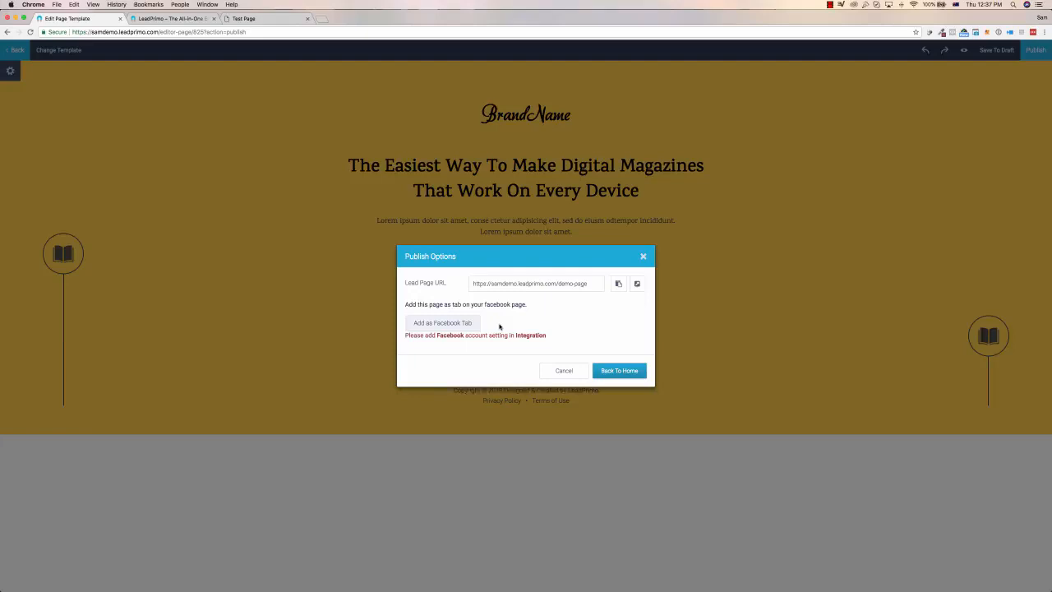
{"action": "left_click", "coordinate": [628, 372]}
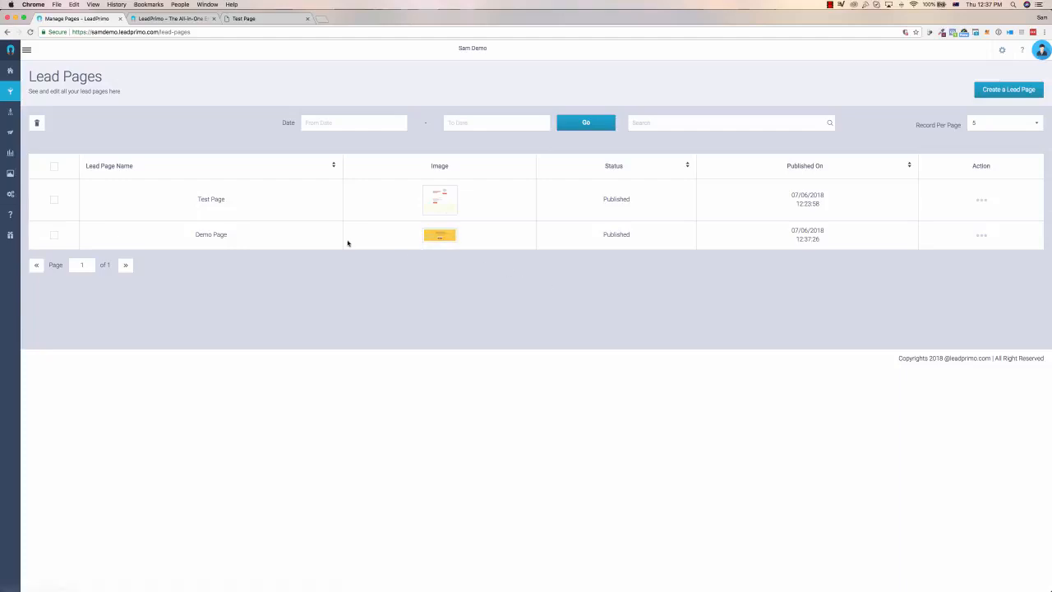
Open the Autoresponder list under Send Emails.
{"action": "mouse_move", "coordinate": [16, 152]}
{"action": "left_click", "coordinate": [37, 132]}
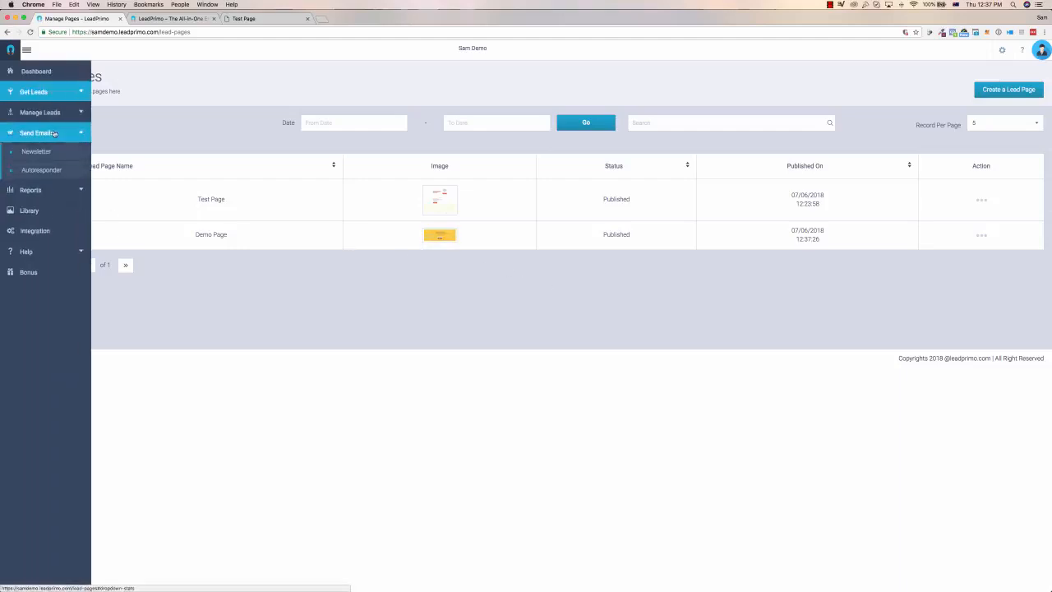
{"action": "left_click", "coordinate": [42, 169]}
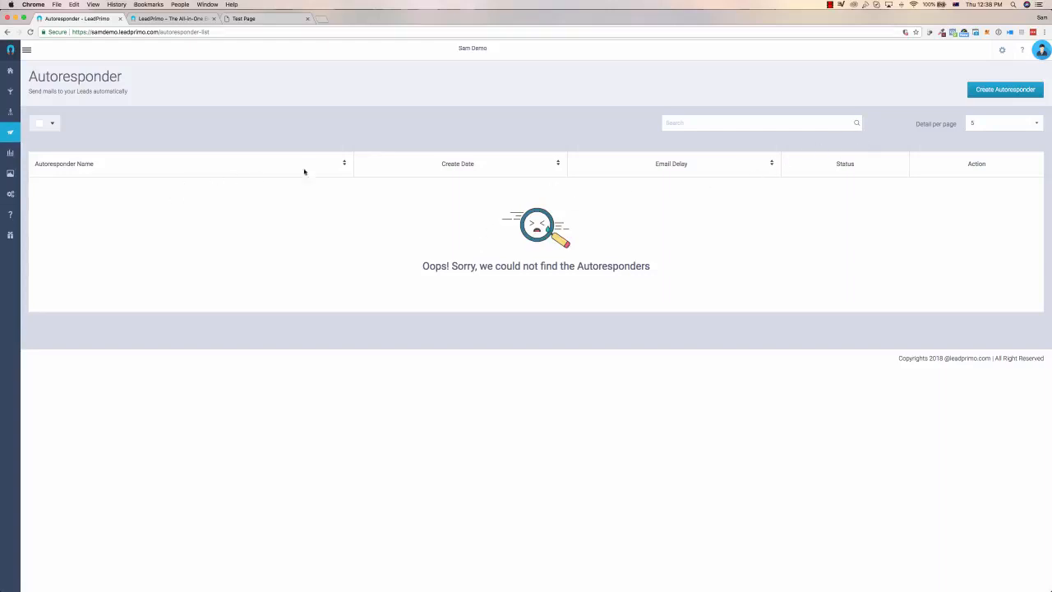
Start a new autoresponder with the Inline Editor and check the available SMTP choices in its message settings.
{"action": "left_click", "coordinate": [1004, 90]}
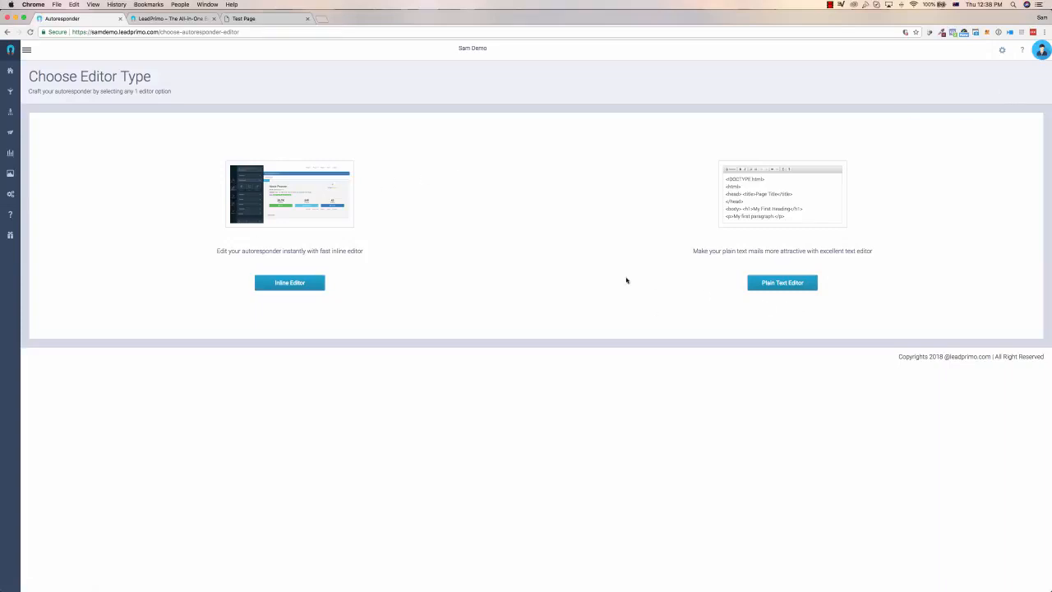
{"action": "left_click", "coordinate": [277, 286]}
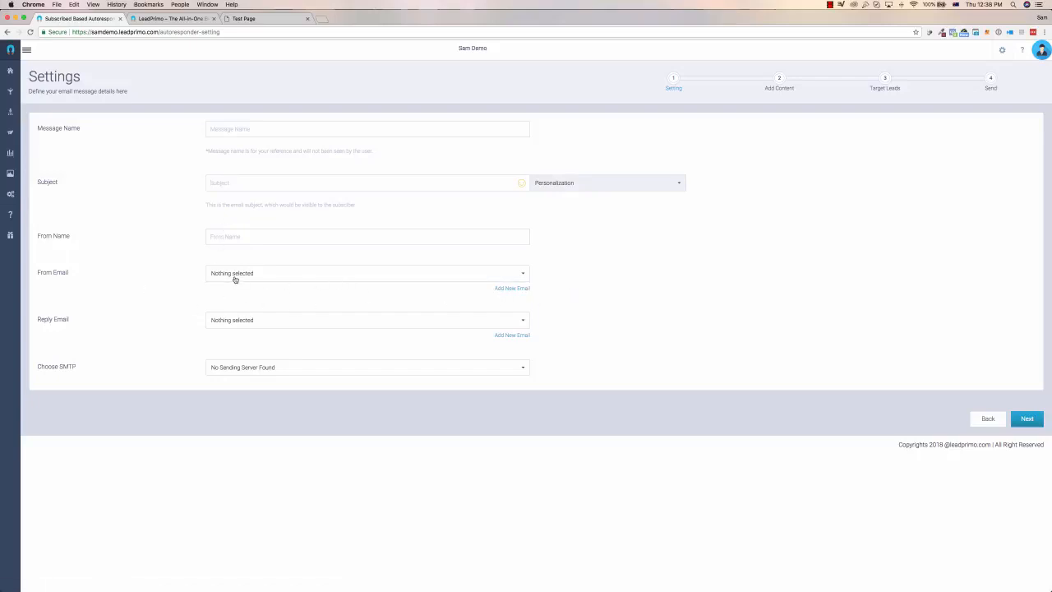
{"action": "left_click", "coordinate": [242, 372]}
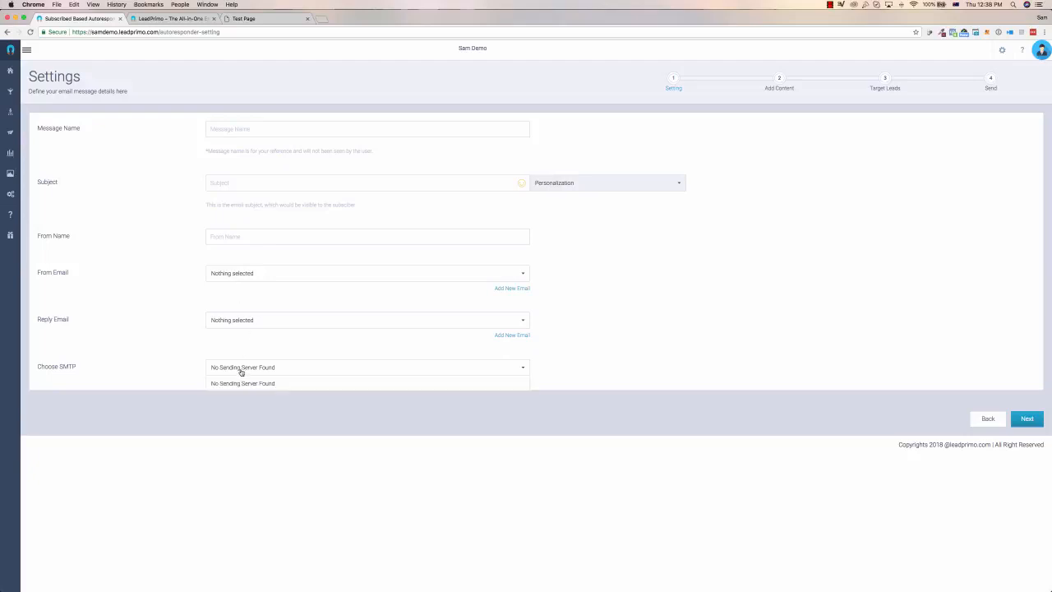
{"action": "left_click", "coordinate": [162, 373]}
{"action": "double_click", "coordinate": [68, 369]}
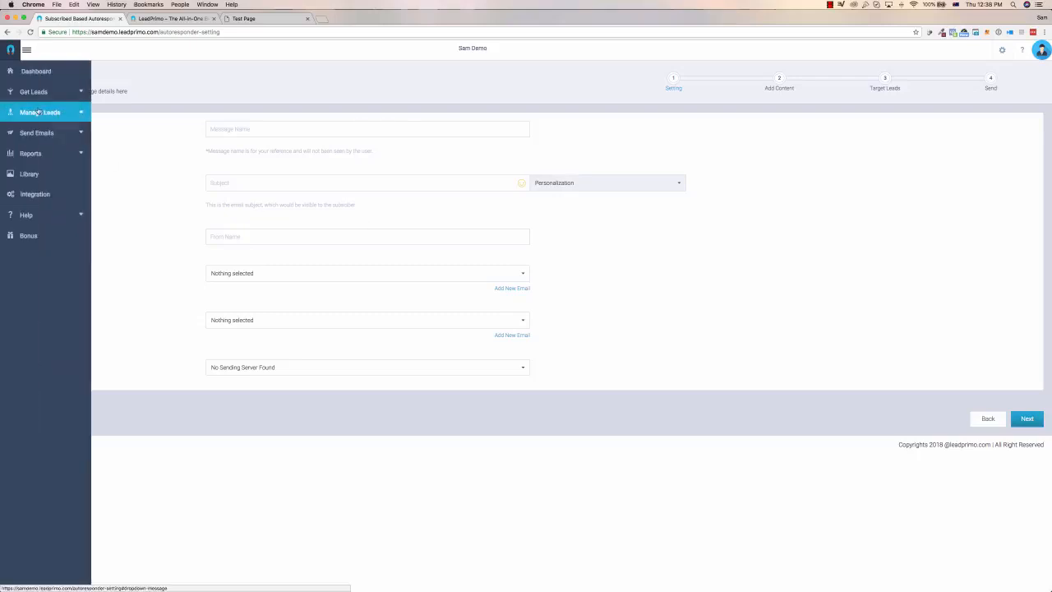
Open the overview of lead lists under Manage Leads.
{"action": "left_click", "coordinate": [38, 112]}
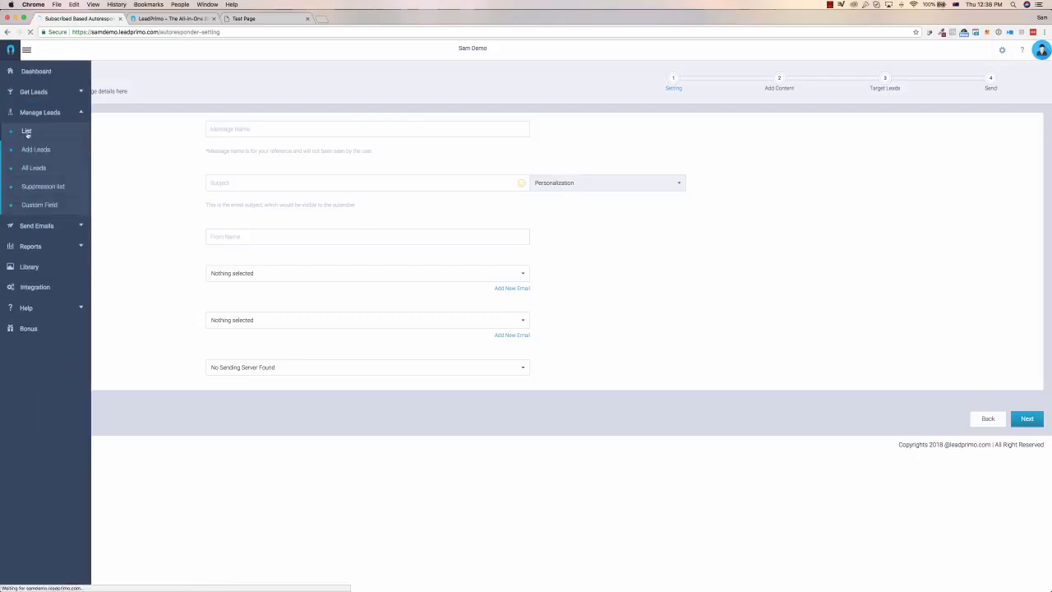
{"action": "left_click", "coordinate": [25, 132]}
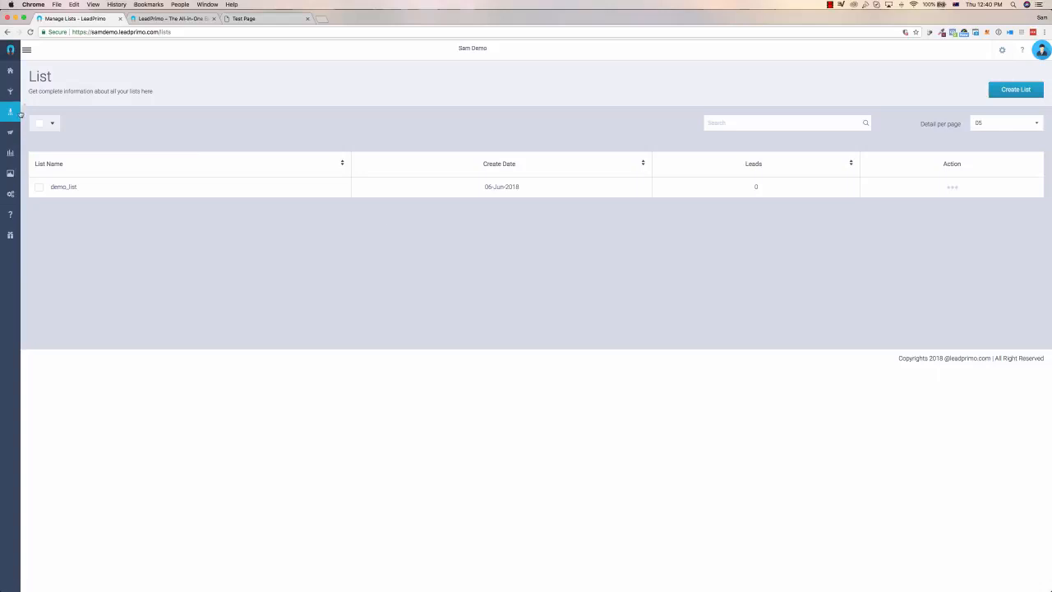
{"action": "left_click", "coordinate": [35, 134]}
Return to the dashboard and look over its lead totals, graphs, recent activity and quick links.
{"action": "left_click", "coordinate": [17, 72]}
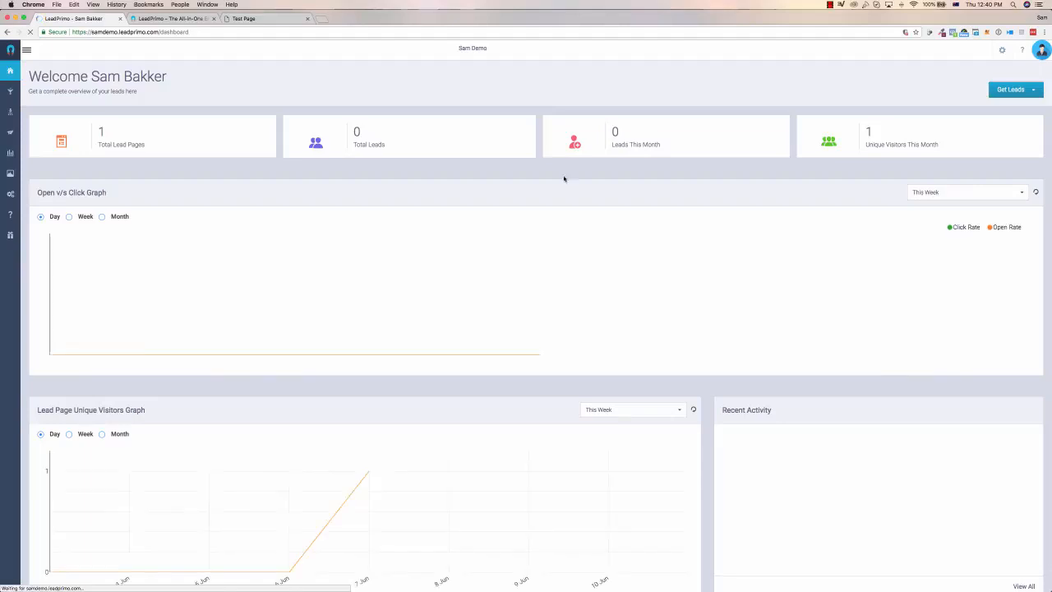
{"action": "scroll", "coordinate": [731, 236], "scroll_direction": "down", "scroll_amount": 4}
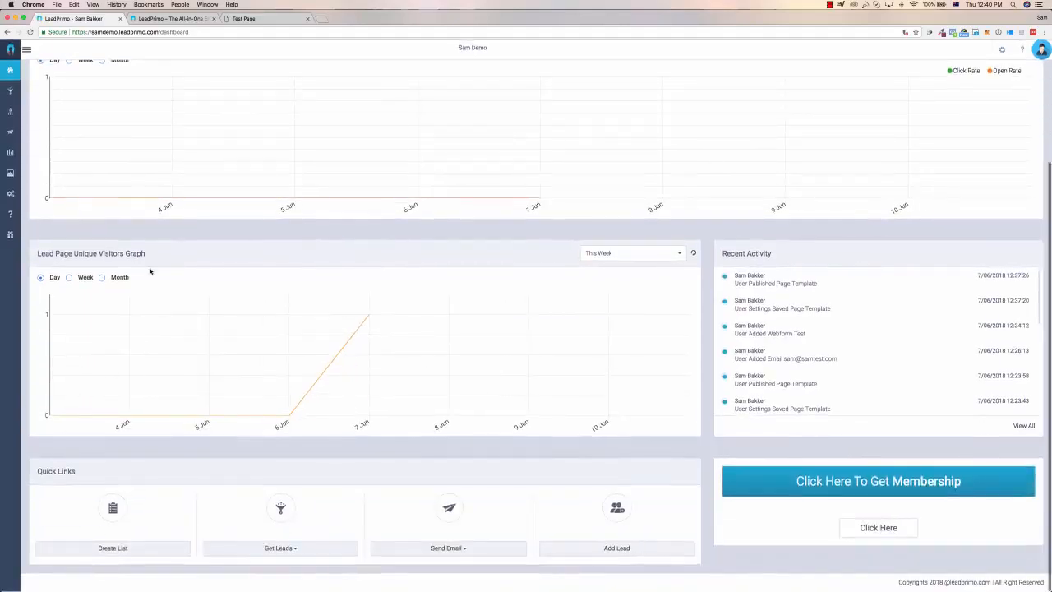
{"action": "scroll", "coordinate": [748, 235], "scroll_direction": "down", "scroll_amount": 2}
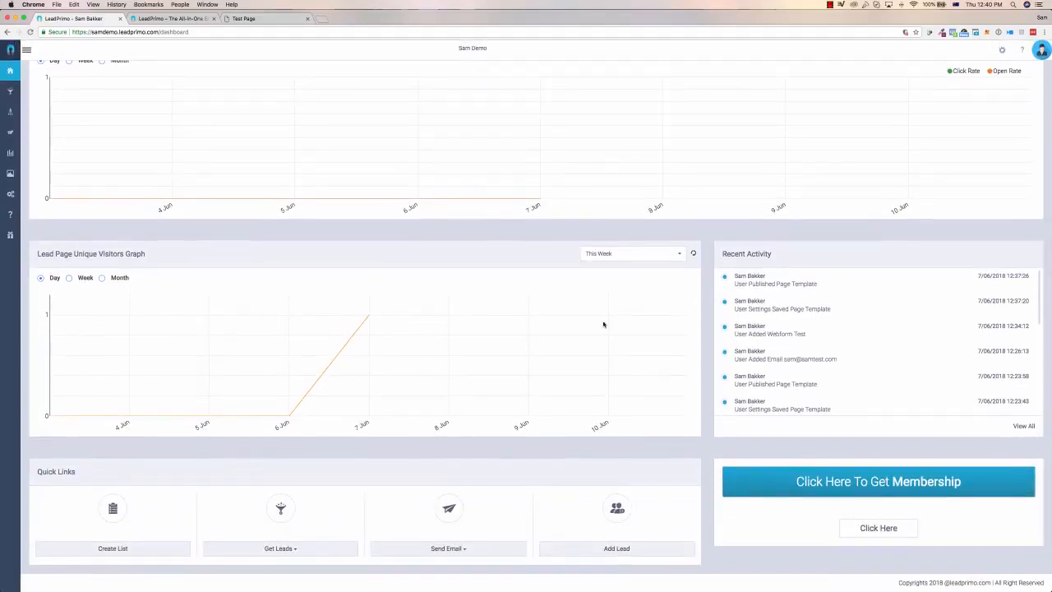
{"action": "scroll", "coordinate": [606, 326], "scroll_direction": "up", "scroll_amount": 5}
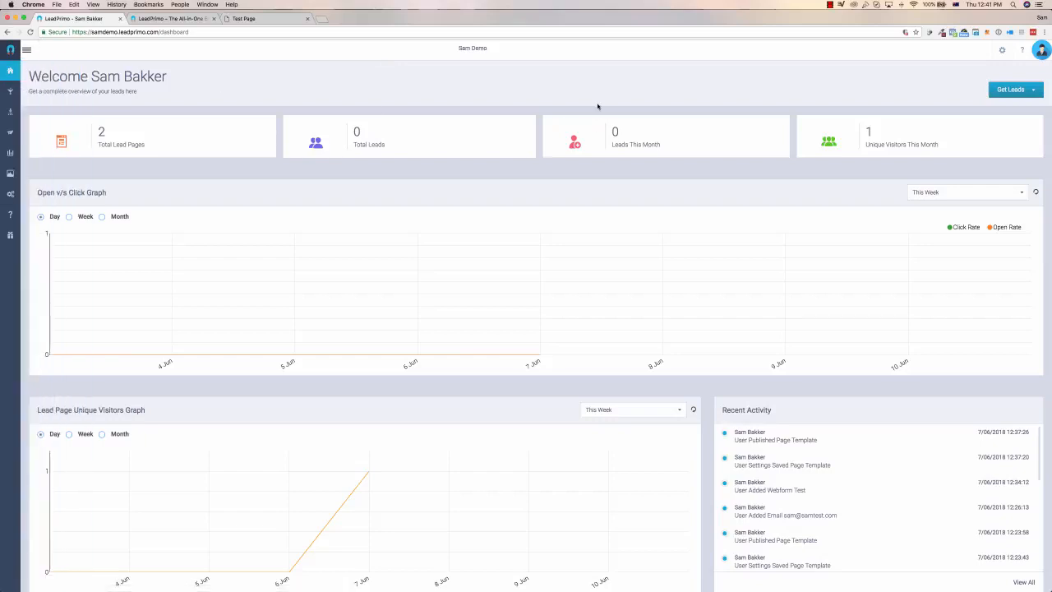
{"action": "scroll", "coordinate": [618, 222], "scroll_direction": "down", "scroll_amount": 3}
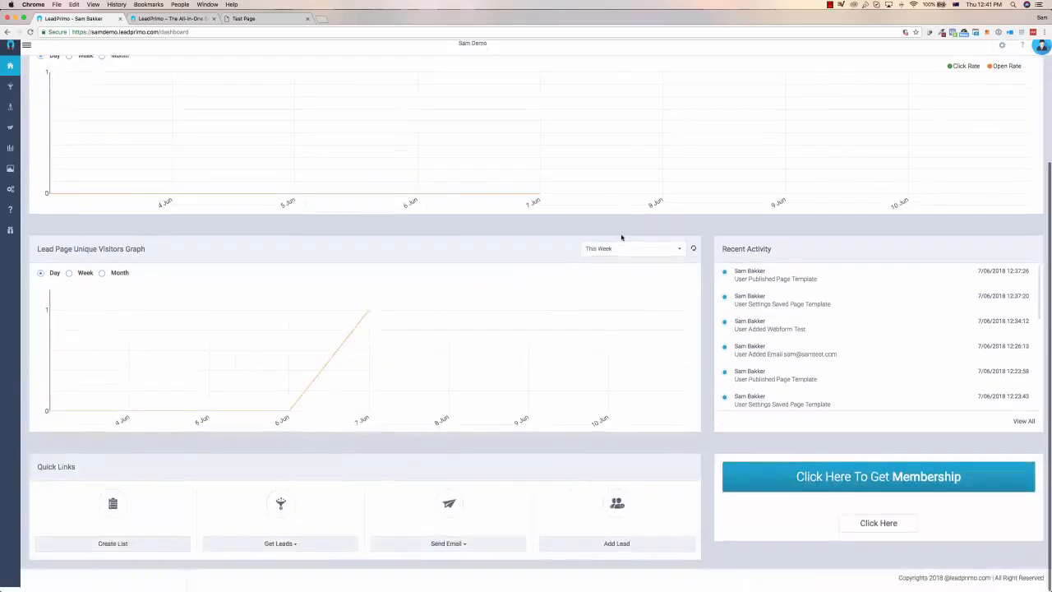
{"action": "scroll", "coordinate": [621, 238], "scroll_direction": "up", "scroll_amount": 3}
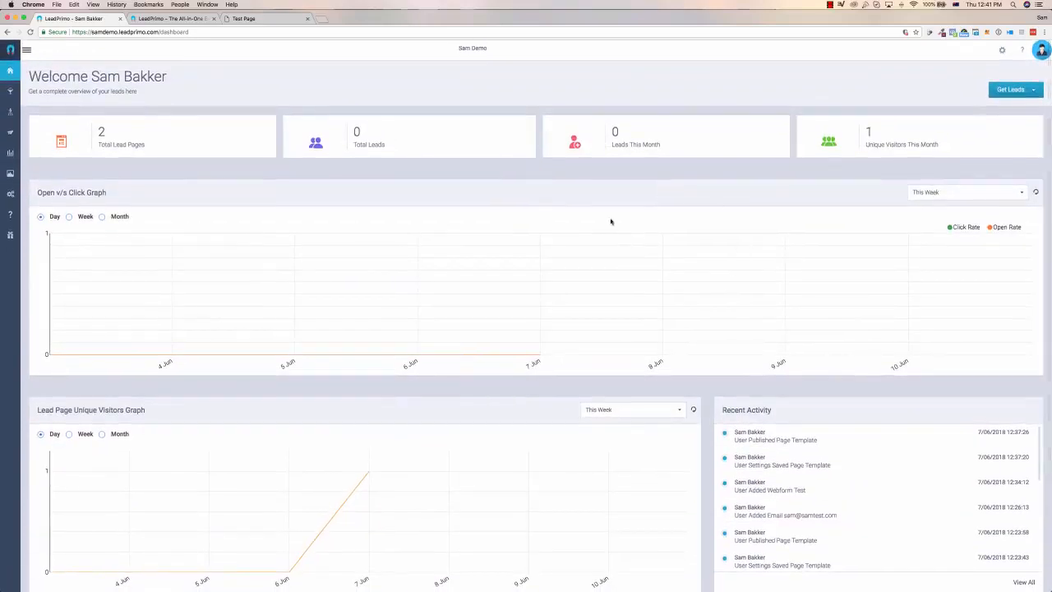